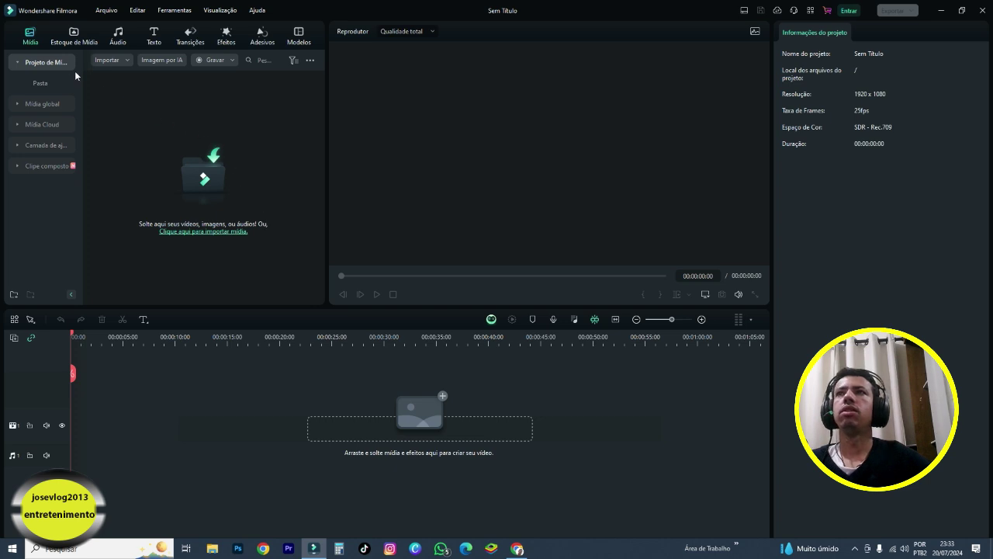
Import the media file VID_20240718_064943537 from the josevlog2013 folder on the external drive HD EXTERNO JOSEVLOG2013 (D:)
click(126, 61)
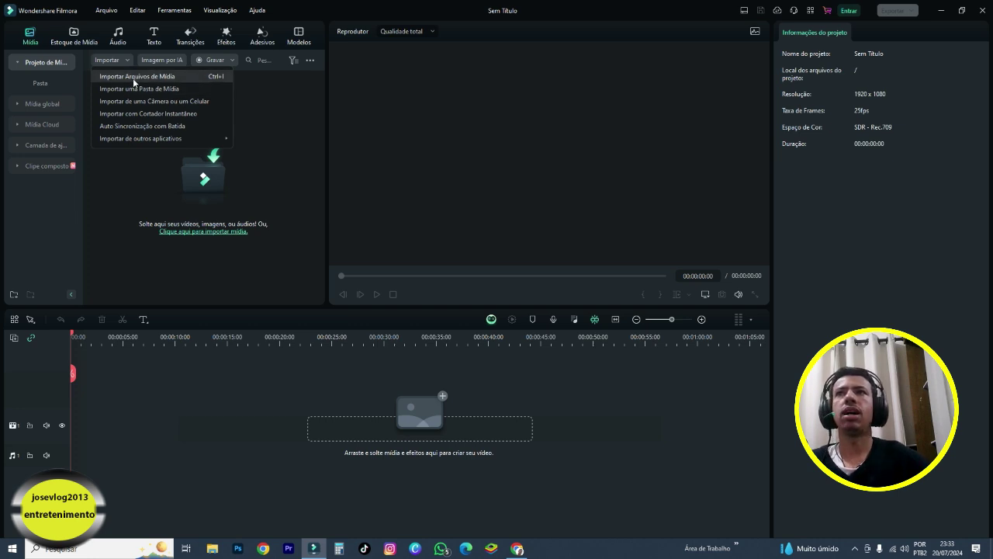
click(144, 78)
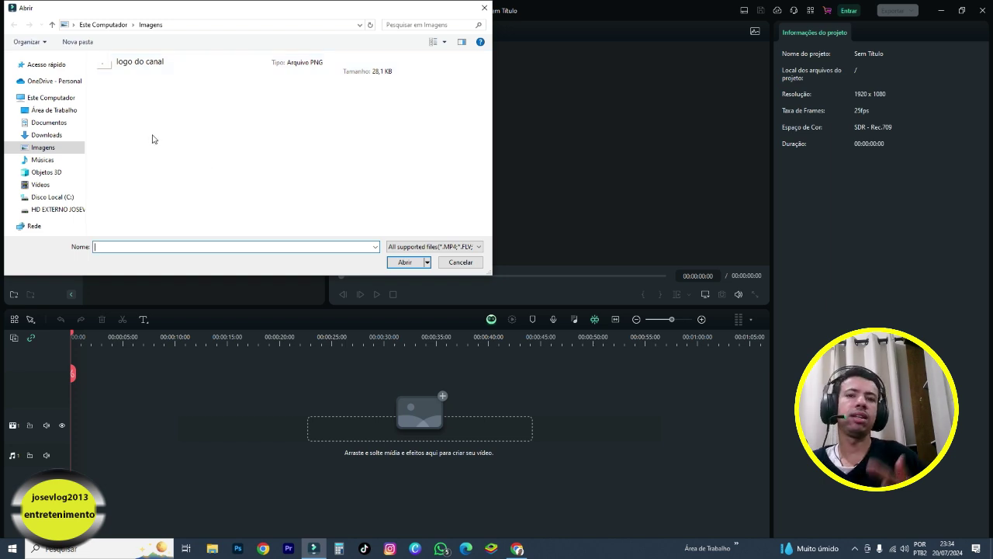
click(74, 214)
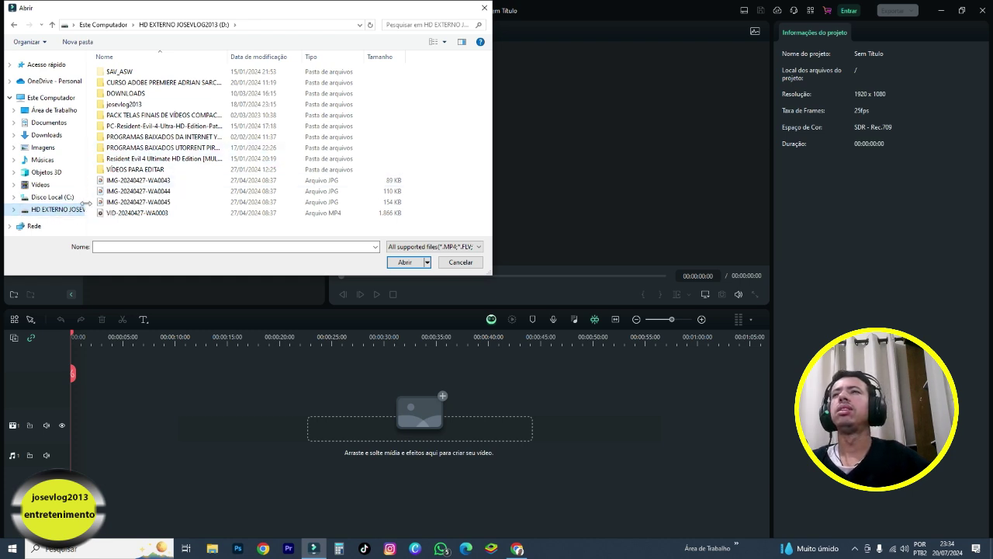
double_click(142, 105)
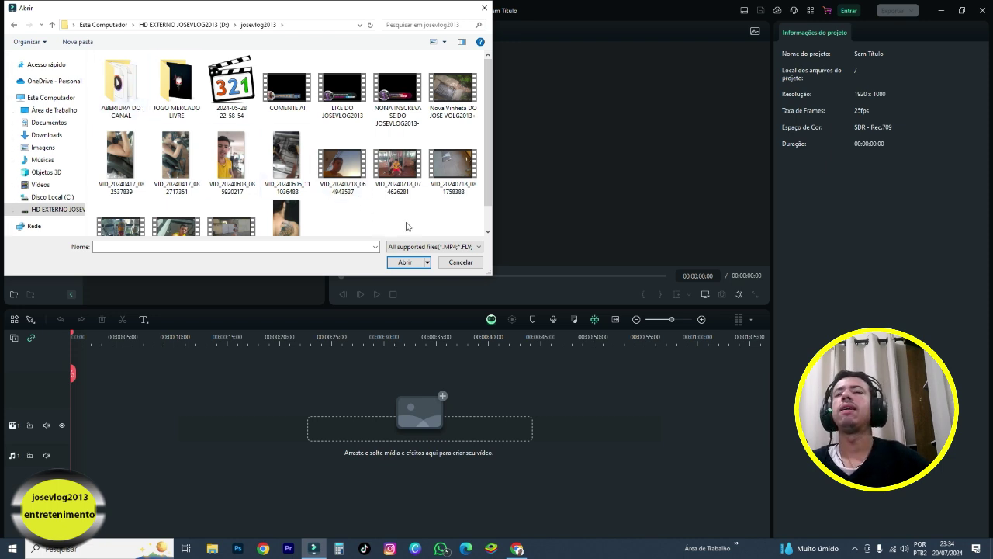
scroll(402, 191, down, 1)
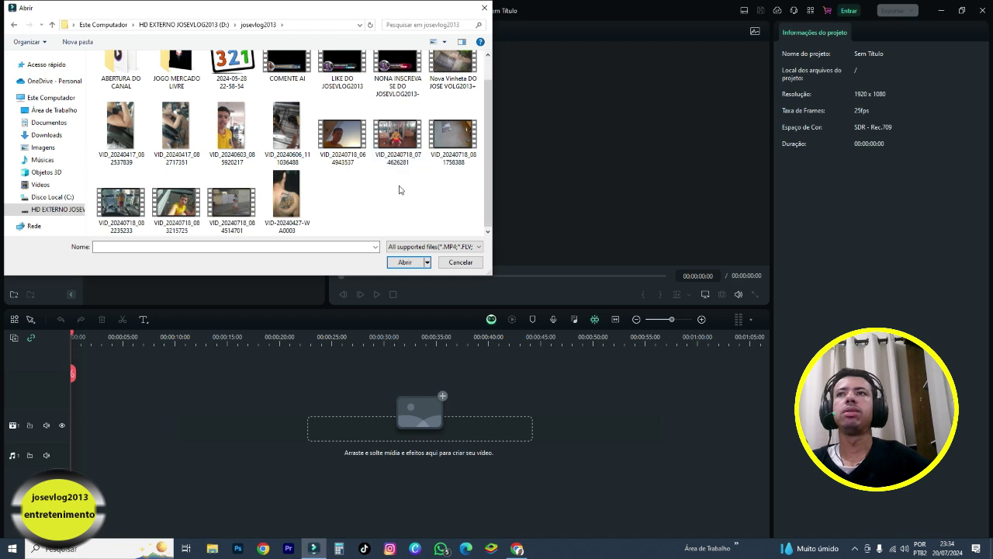
scroll(400, 189, up, 1)
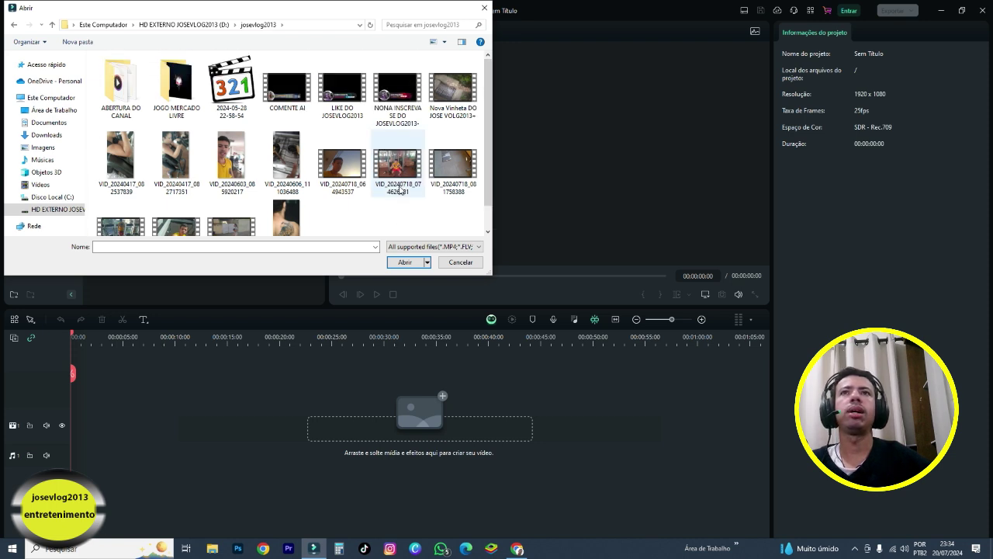
scroll(373, 205, down, 1)
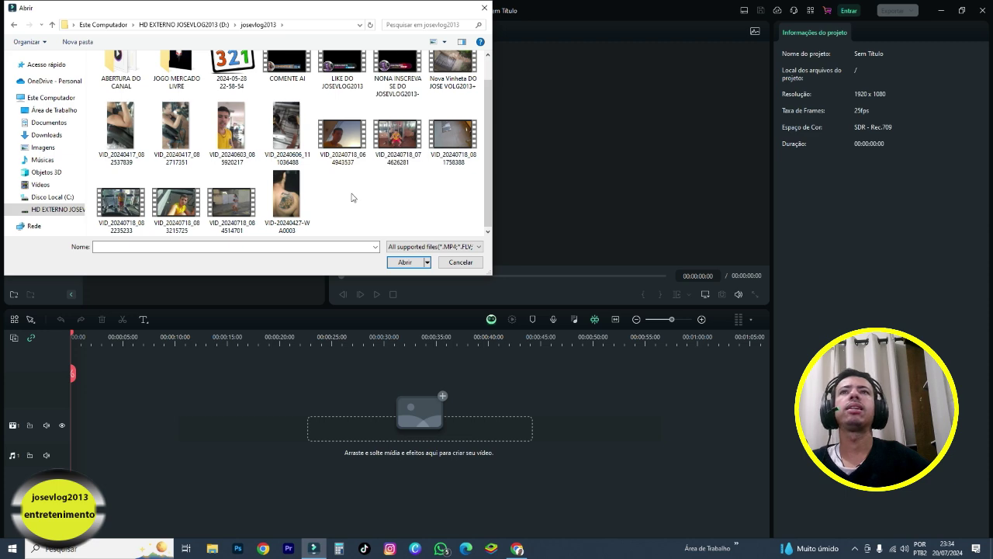
click(358, 150)
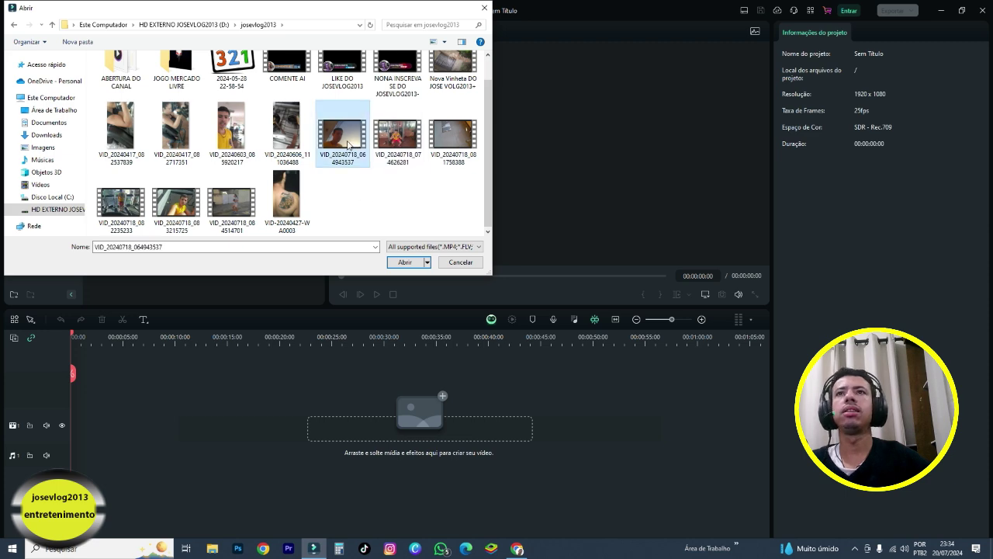
click(405, 261)
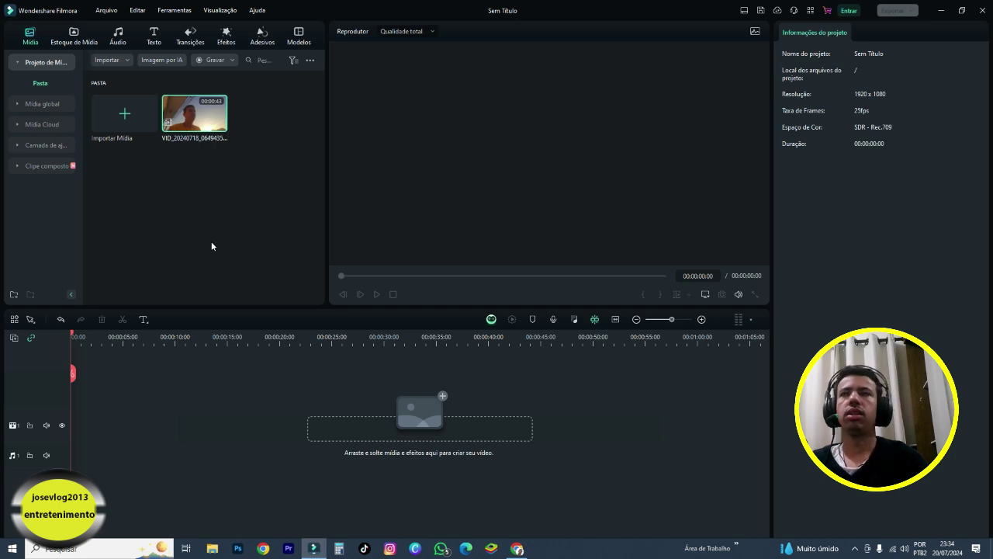
Import the video VID_20240718_084514701 from the josevlog2013 folder into the project media
click(127, 67)
click(224, 185)
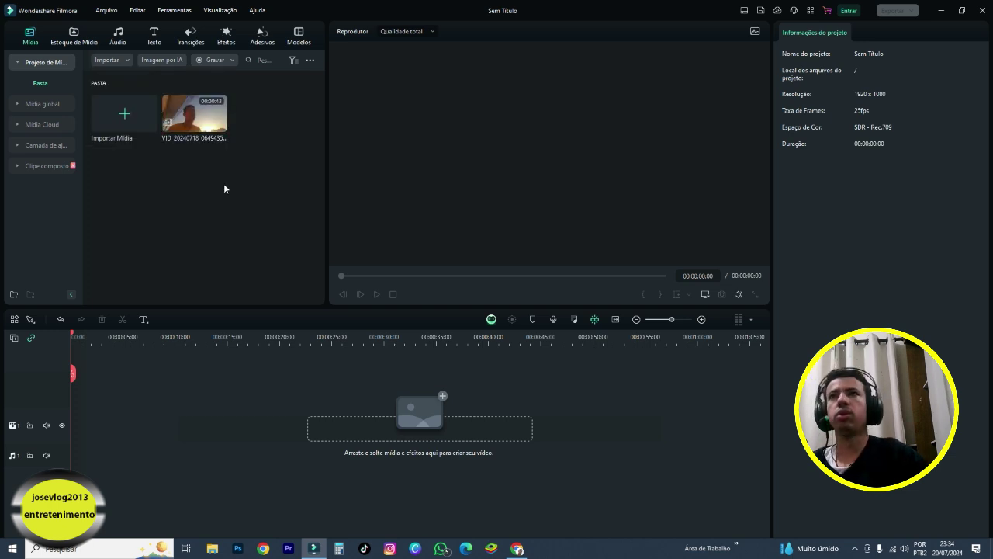
key(ctrl+i)
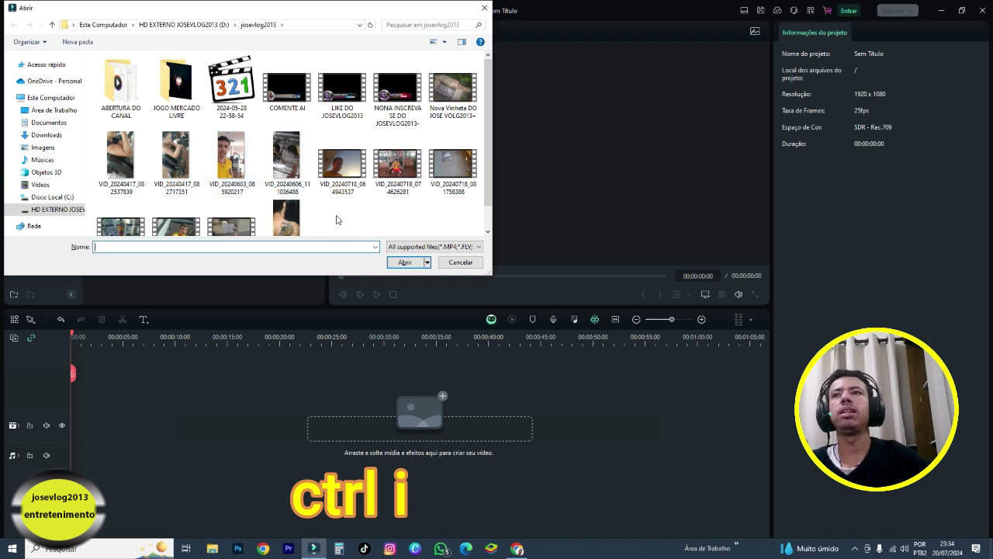
scroll(339, 213, down, 1)
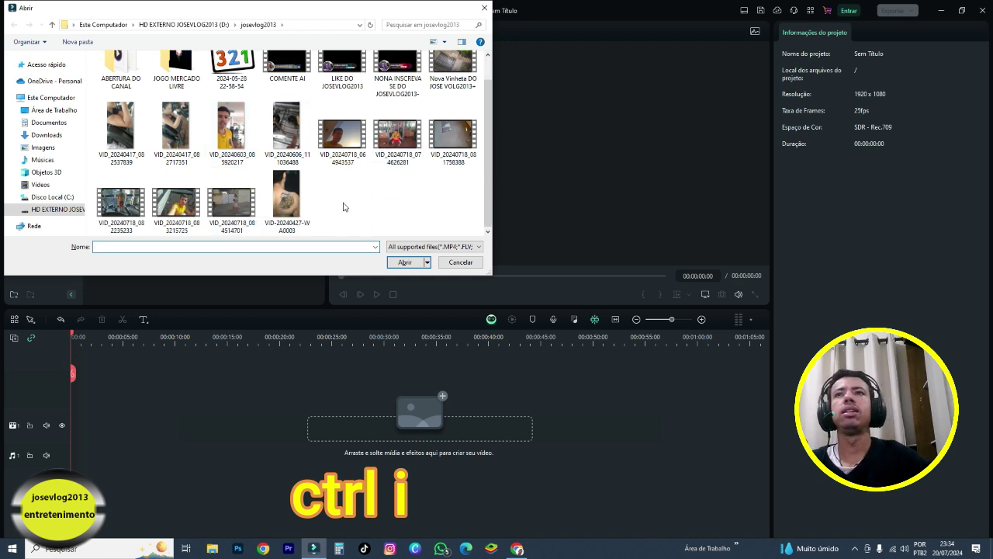
click(243, 208)
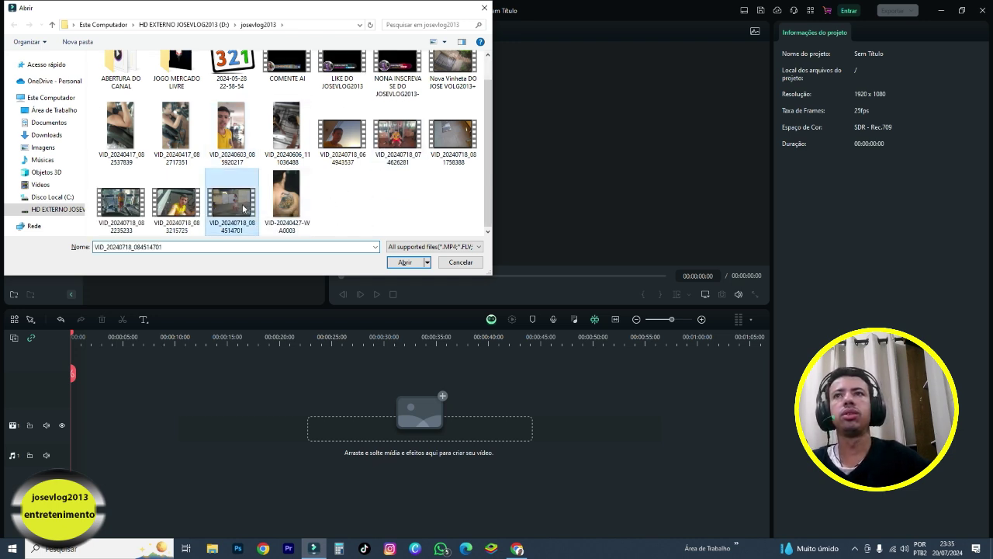
click(403, 262)
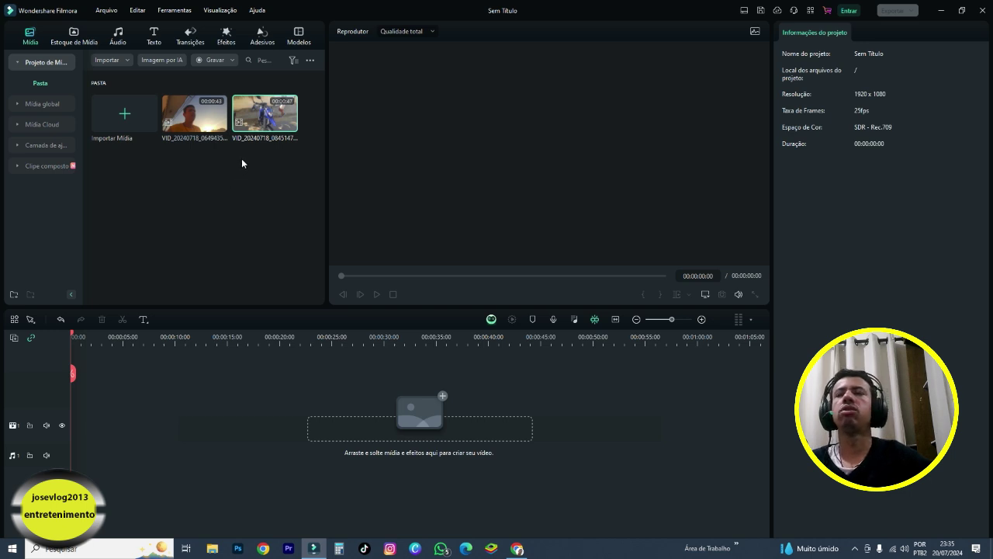
Place VID_20240718_064943537 at the start of the video track, matching the project settings to the media at 1920 x 1080 59.94fps
click(204, 118)
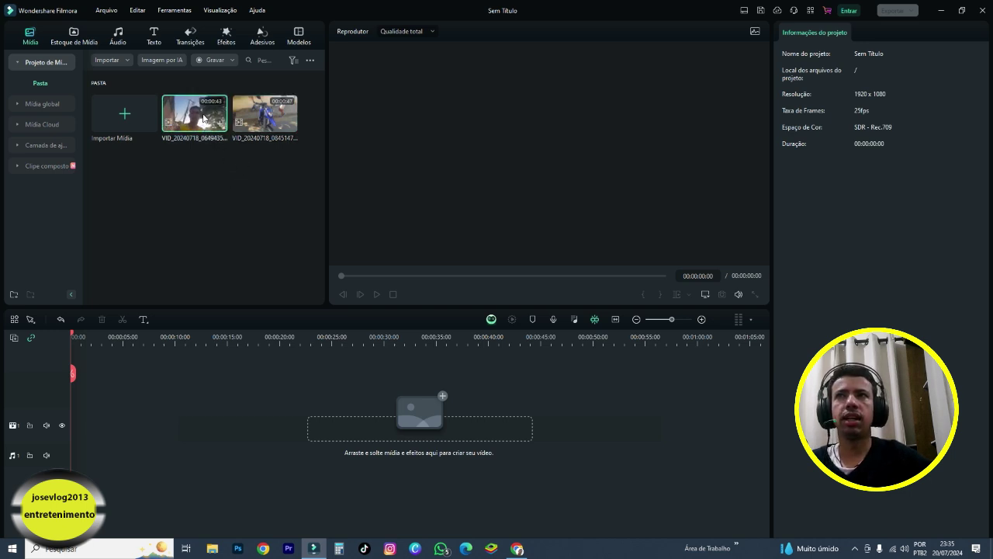
drag(203, 118, 67, 423)
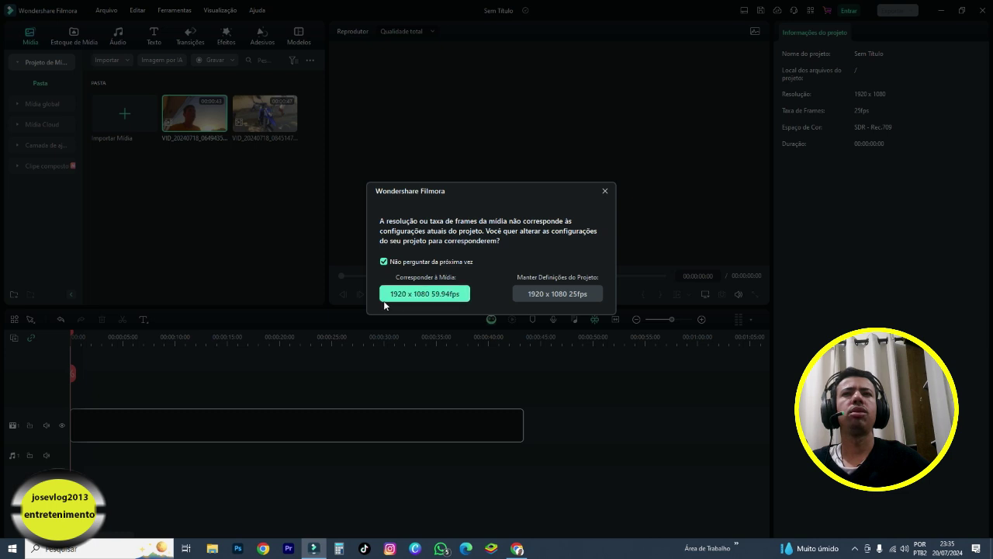
click(448, 299)
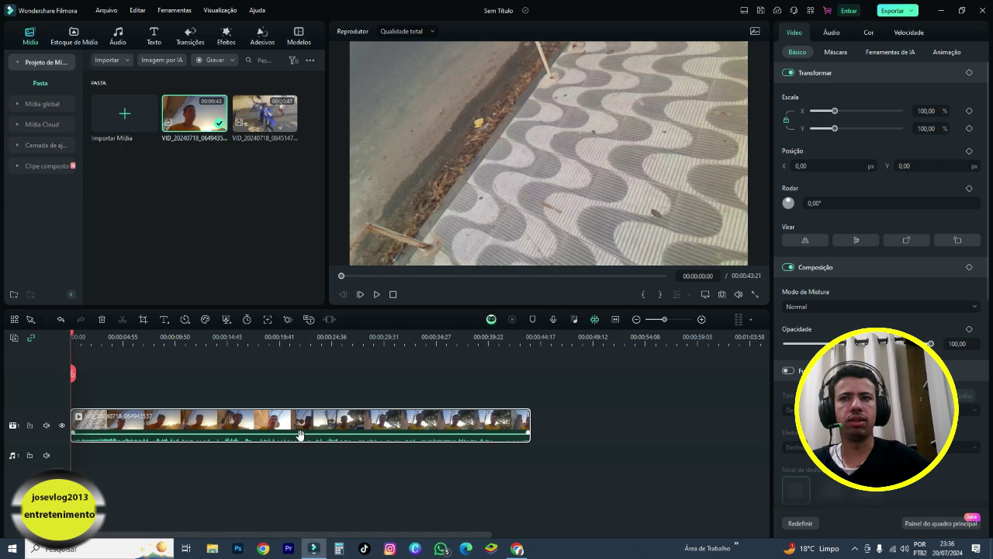
click(301, 428)
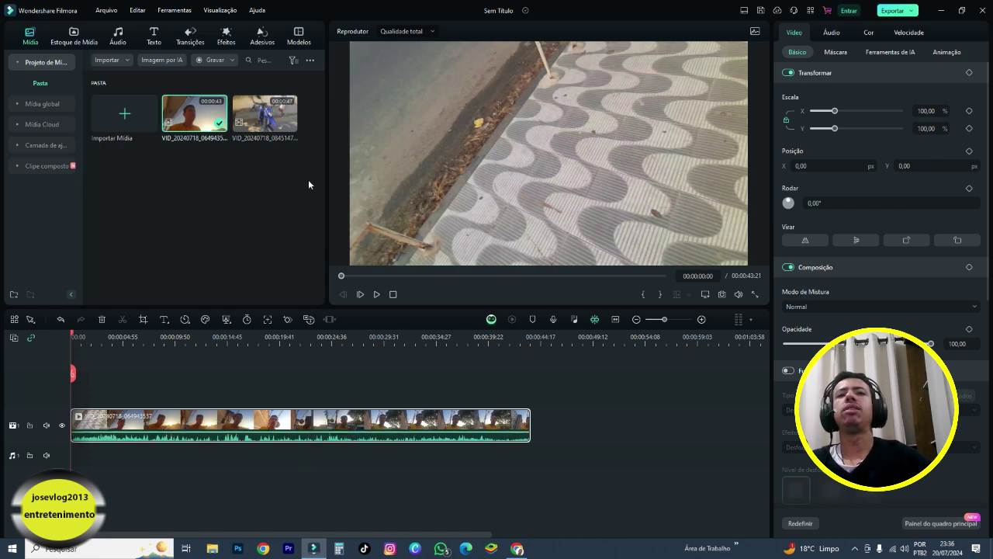
Append VID_20240718_084514701 directly after the first clip on the video track and move the playhead to the end of the sequence
drag(280, 116, 534, 437)
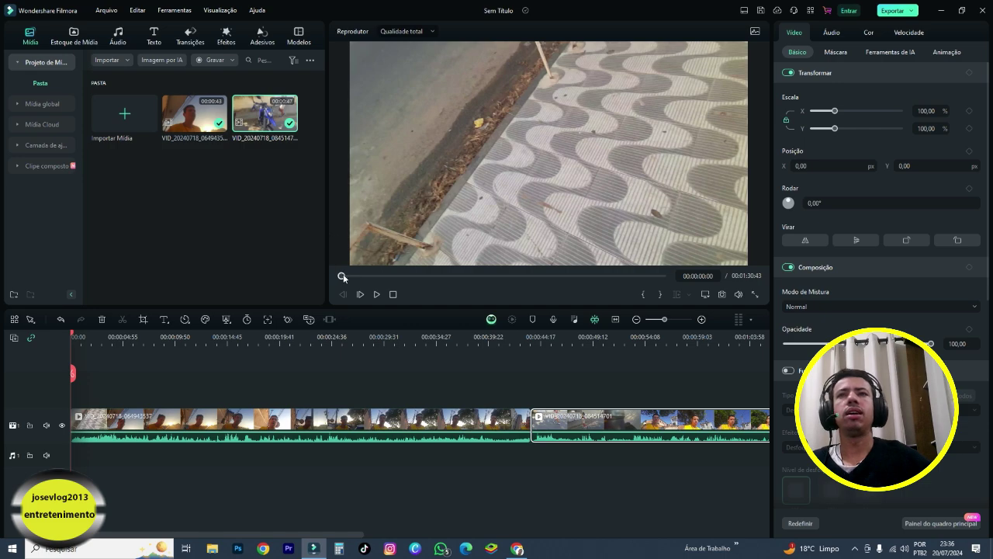
drag(342, 277, 672, 286)
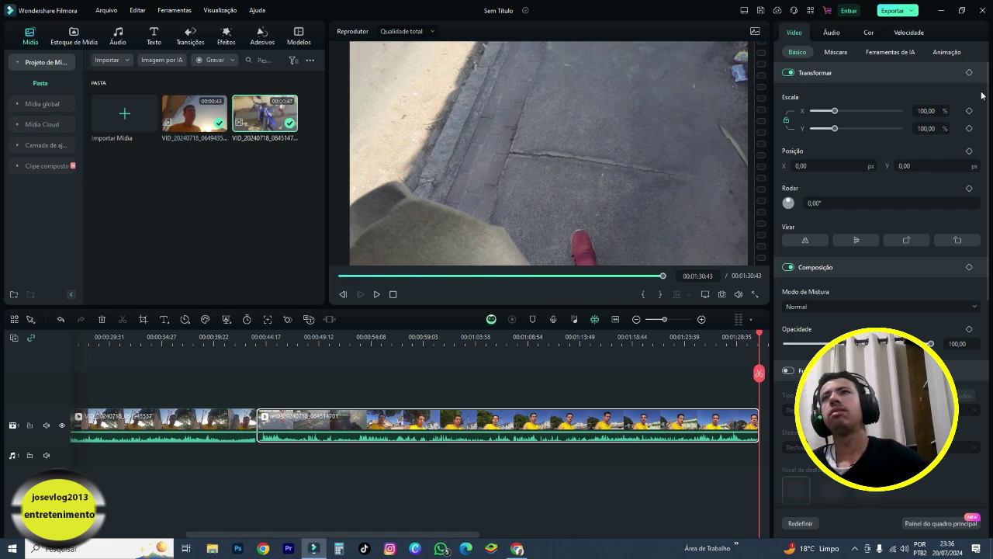
Import the end screen Meu Vídeo 4 from ABERTURA DO CANAL > TELA FINAL DO CANAL and append it after the second clip on the video track
click(127, 59)
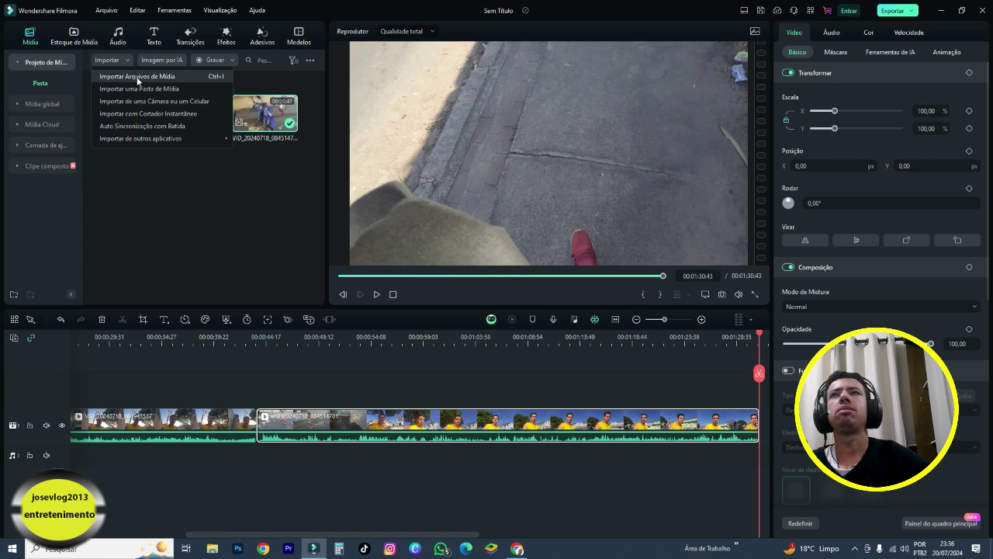
click(141, 77)
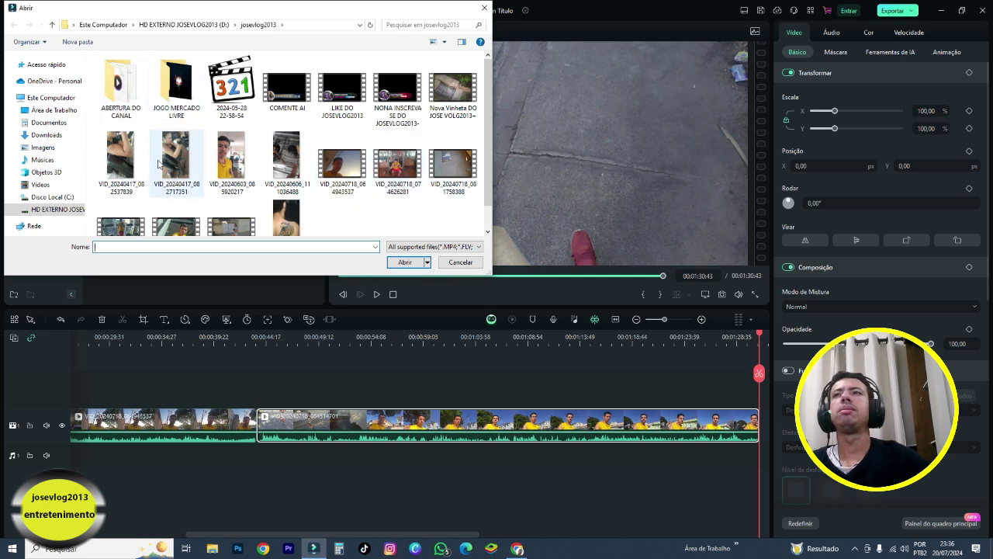
double_click(128, 96)
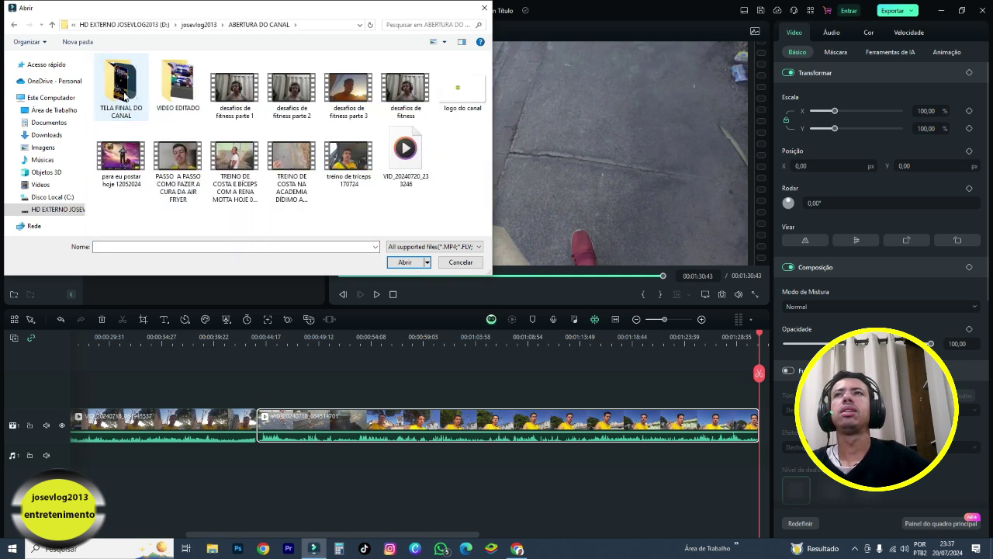
double_click(124, 95)
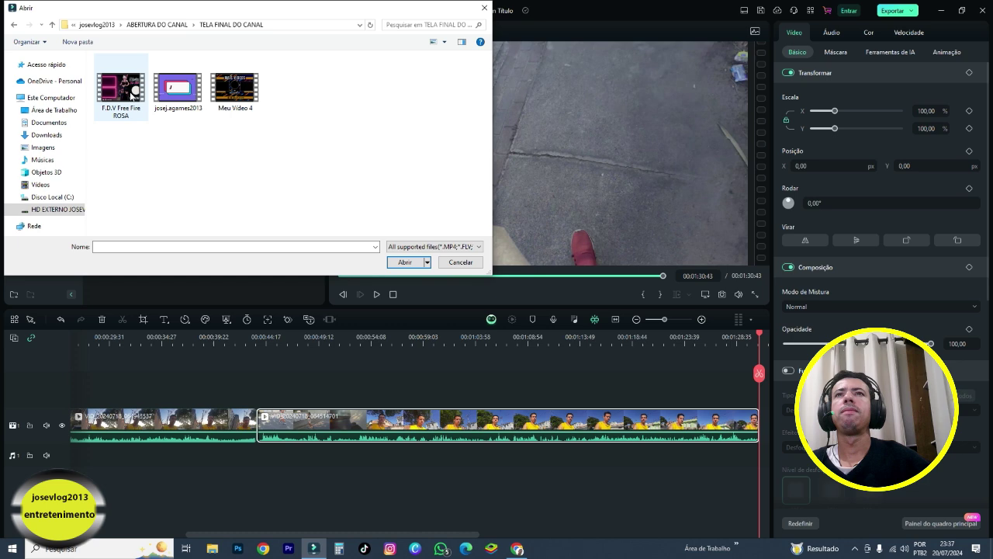
click(237, 91)
click(404, 261)
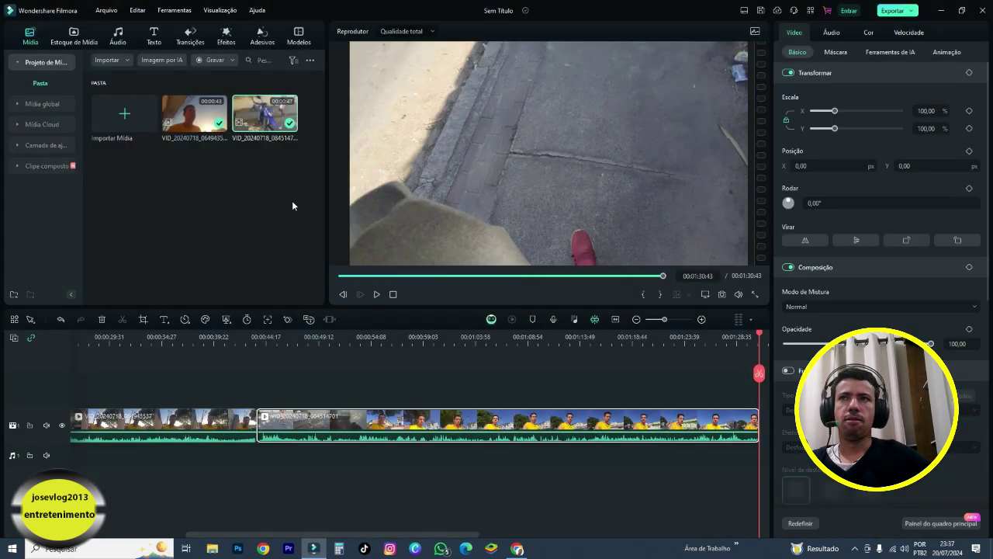
drag(128, 165, 706, 425)
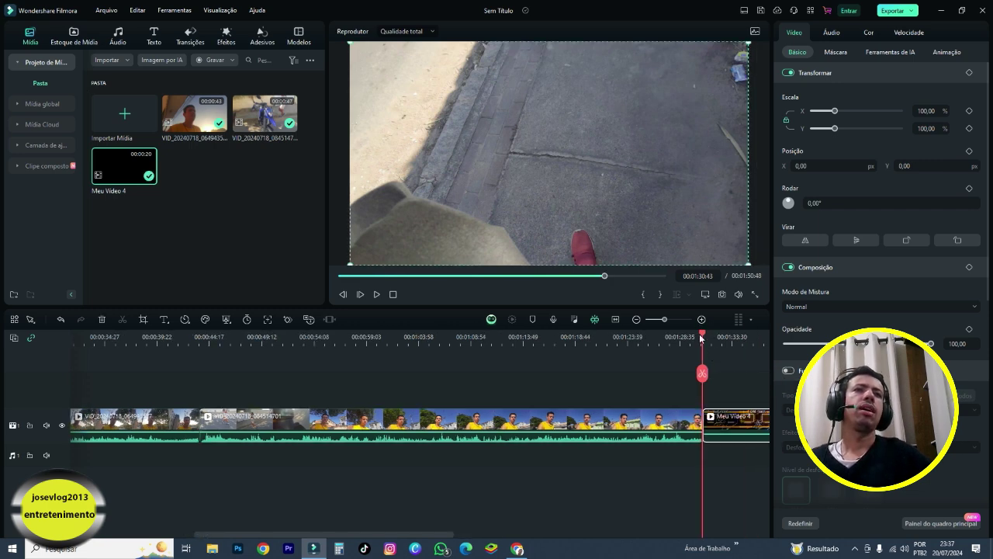
Scrub the timeline back from the start of the end screen to the junction between the first two clips
drag(703, 336, 693, 337)
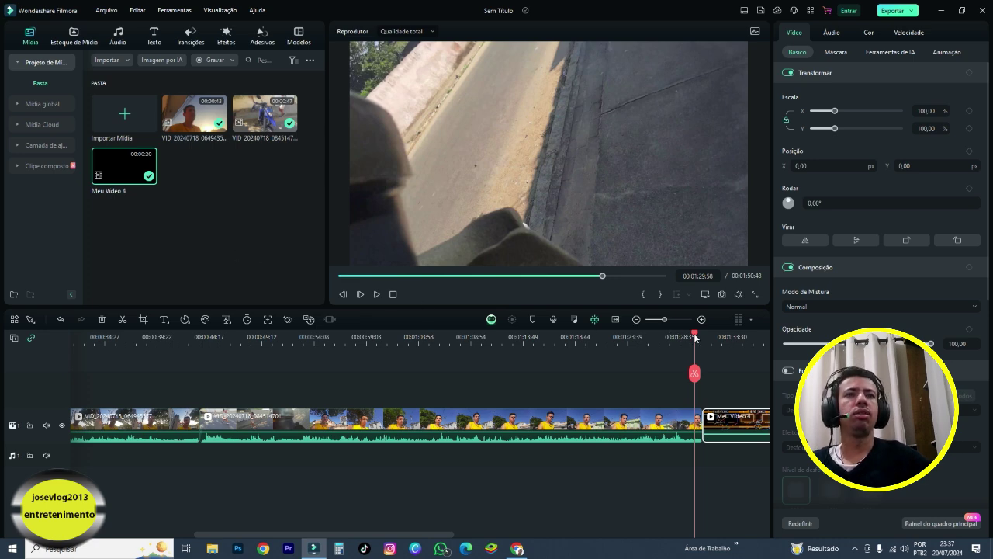
drag(695, 337, 496, 340)
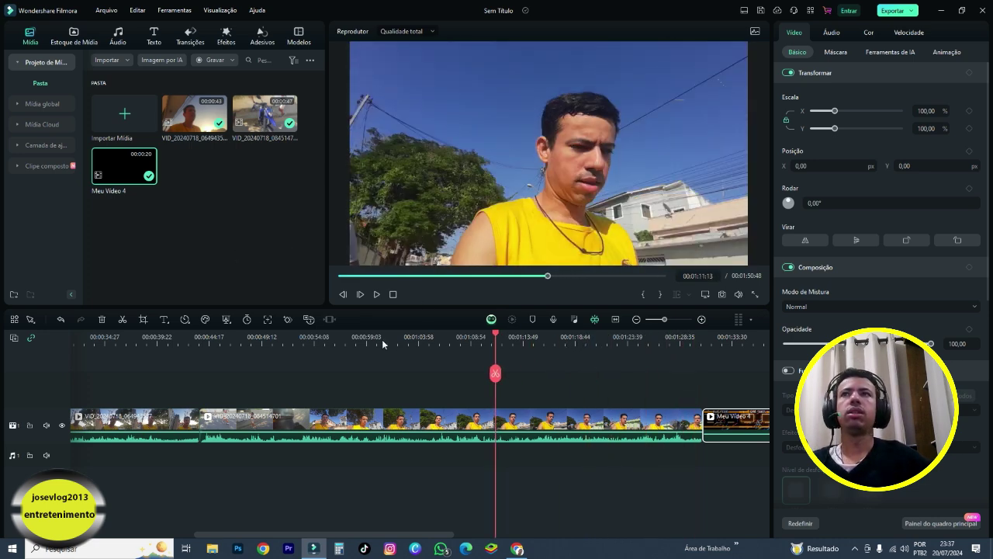
drag(382, 339, 200, 350)
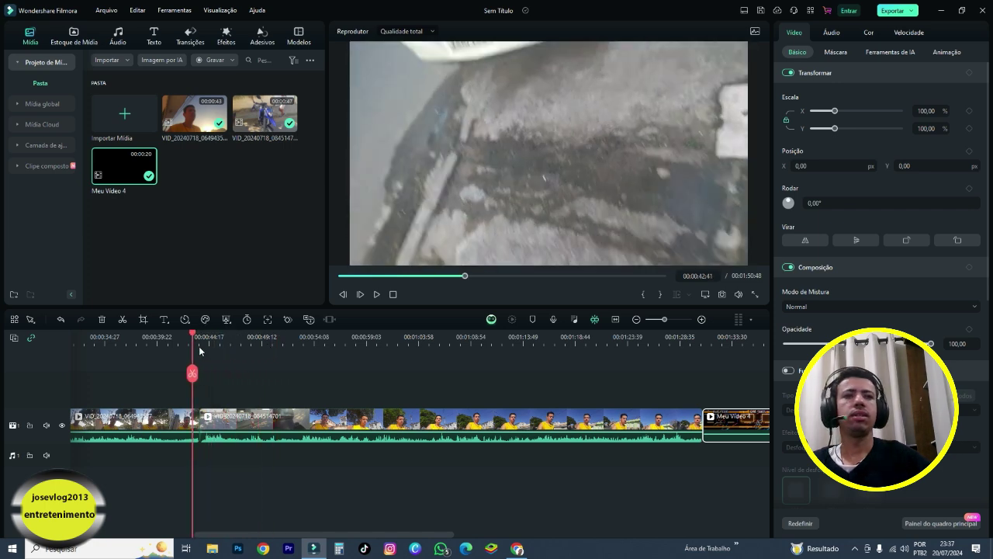
click(855, 550)
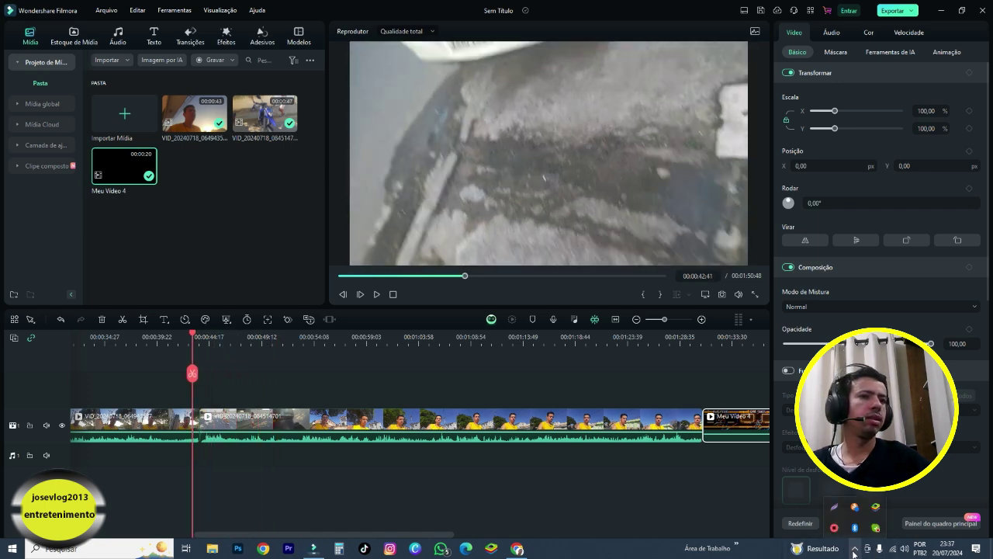
right_click(834, 530)
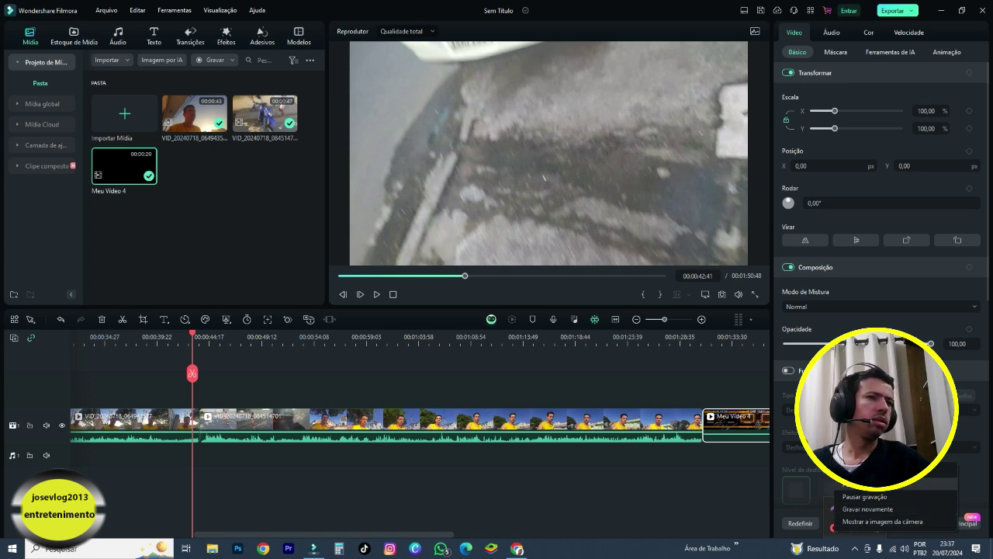
click(752, 525)
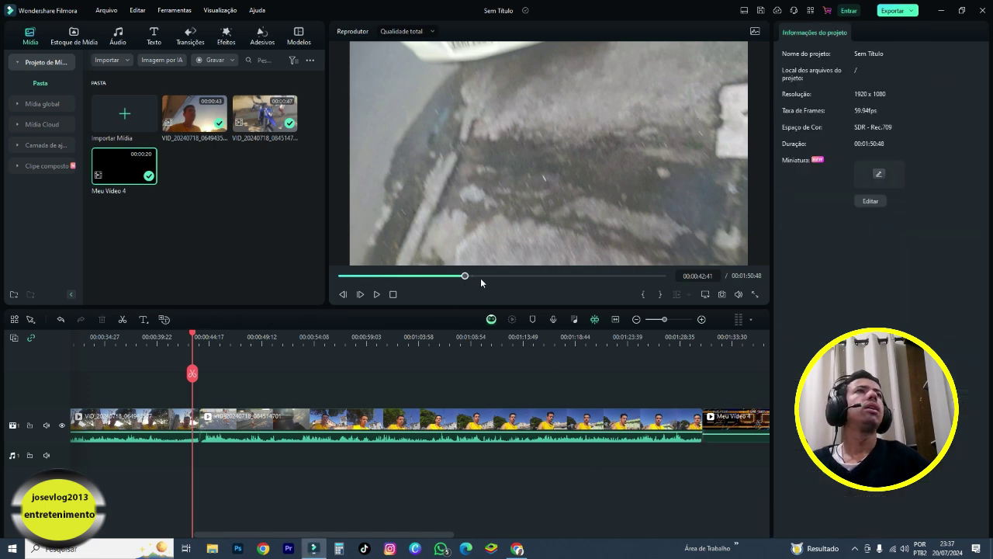
mouse_move(465, 276)
mouse_down()
mouse_move(448, 277)
mouse_move(457, 280)
mouse_up()
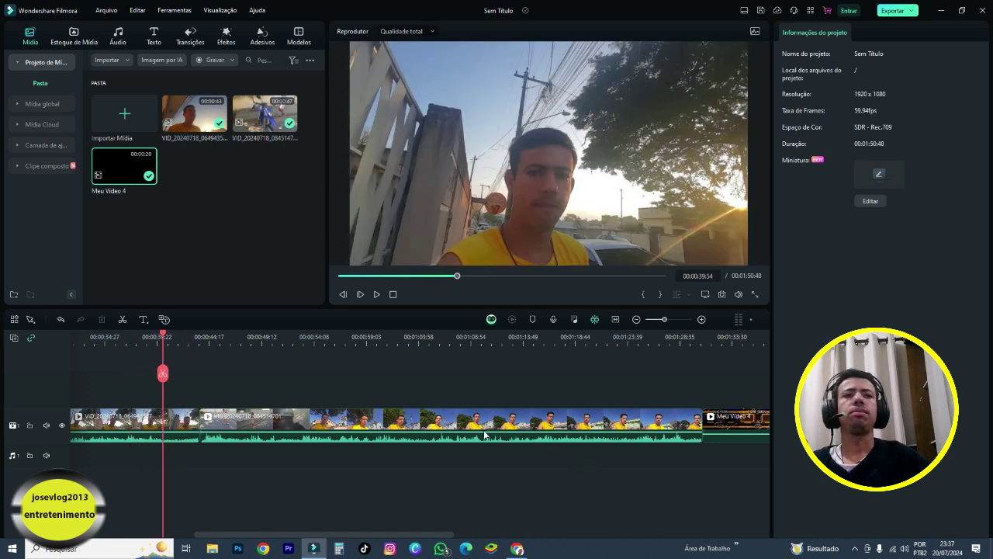
click(855, 548)
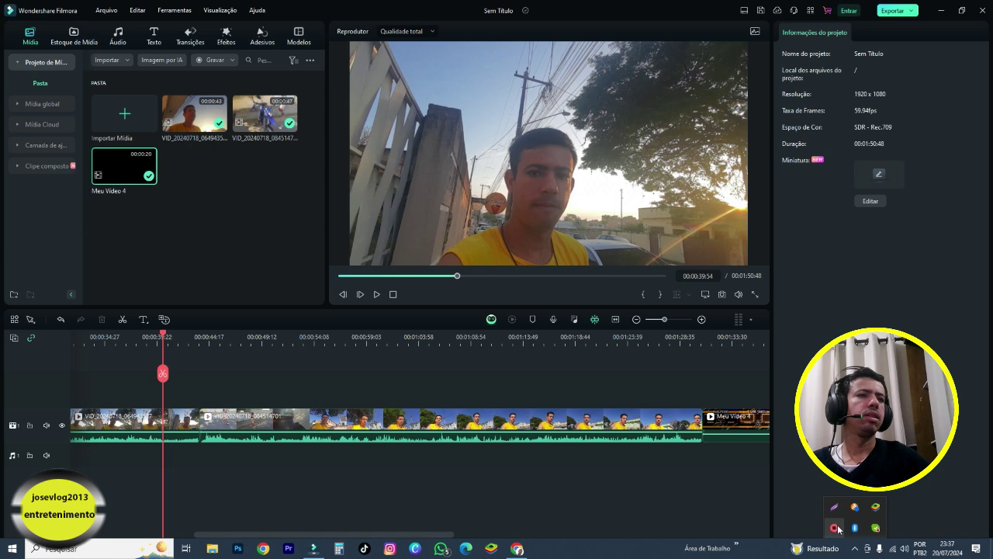
right_click(839, 529)
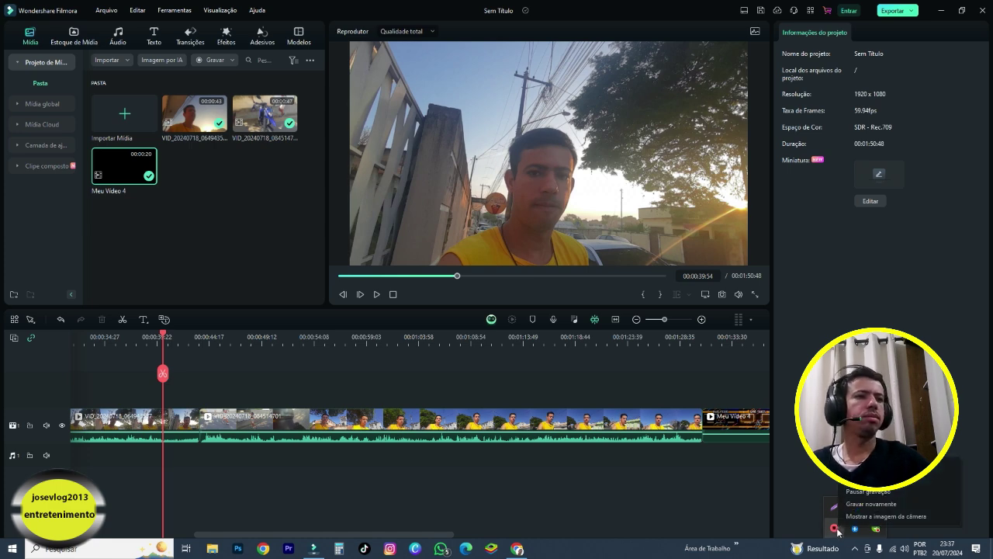
click(879, 517)
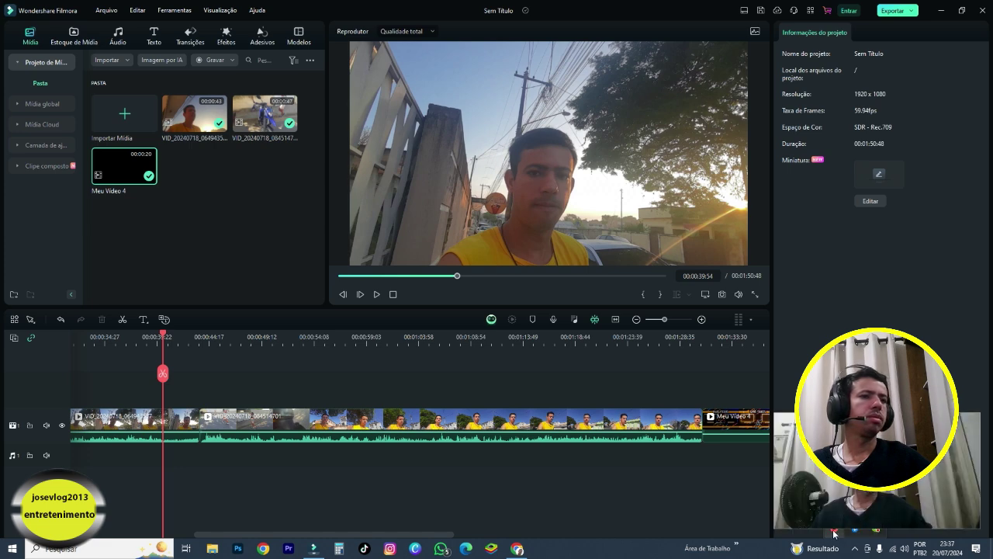
click(834, 533)
click(884, 520)
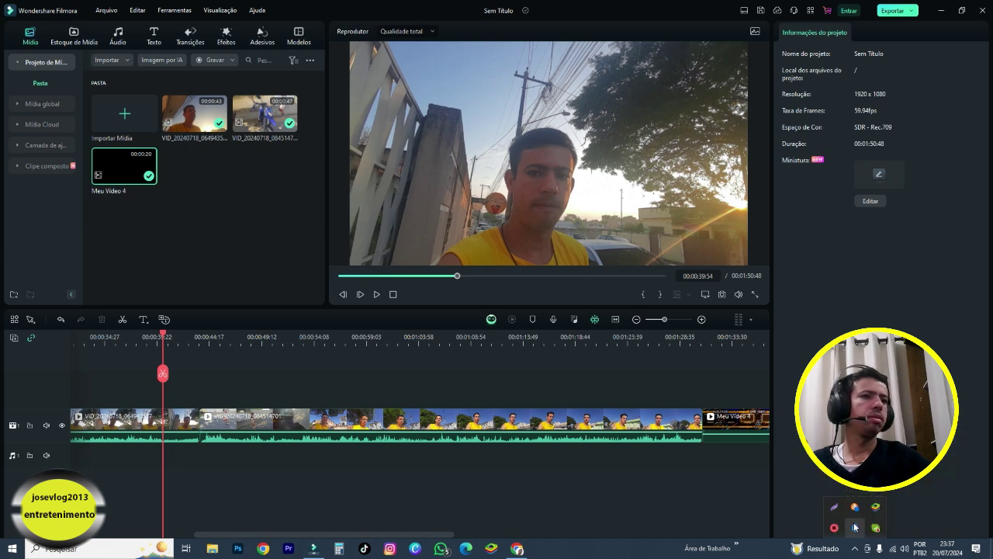
click(709, 524)
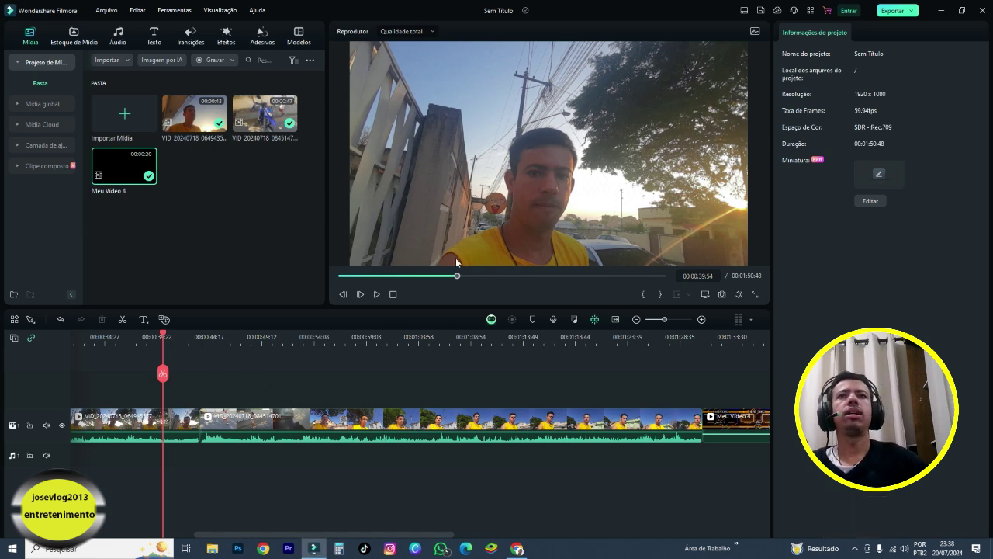
Browse the Tendência transitions for one suited to the junctions between the clips
drag(451, 276, 430, 279)
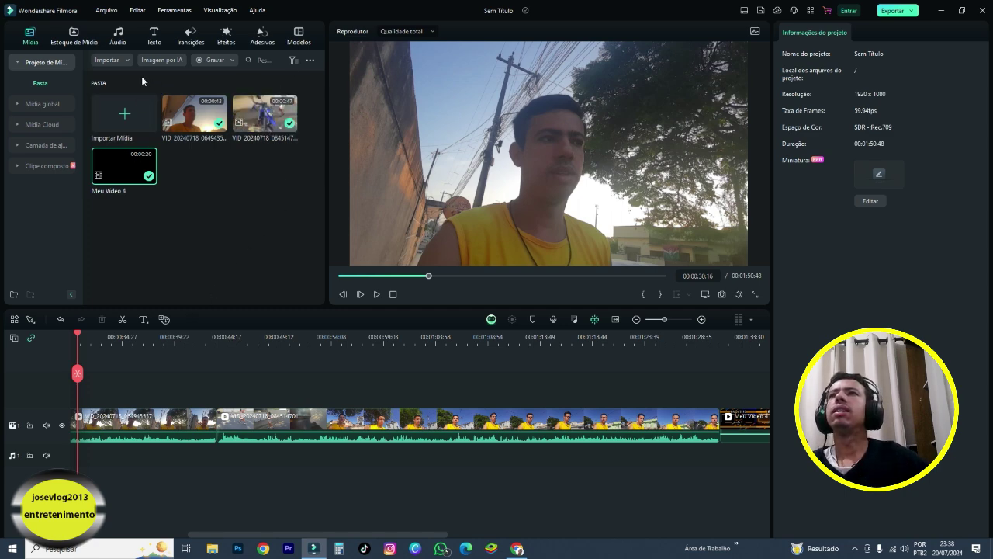
click(191, 41)
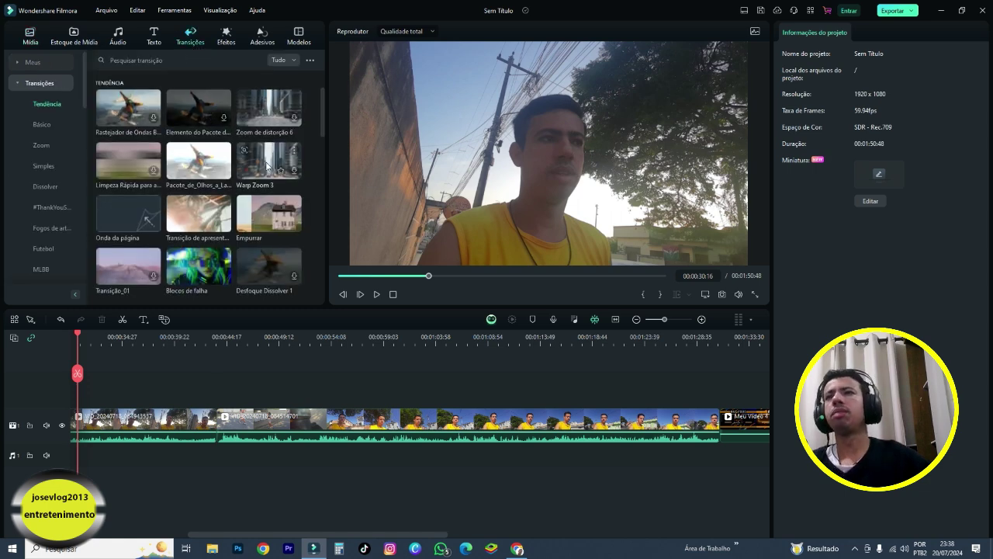
scroll(265, 166, down, 2)
scroll(265, 166, down, 5)
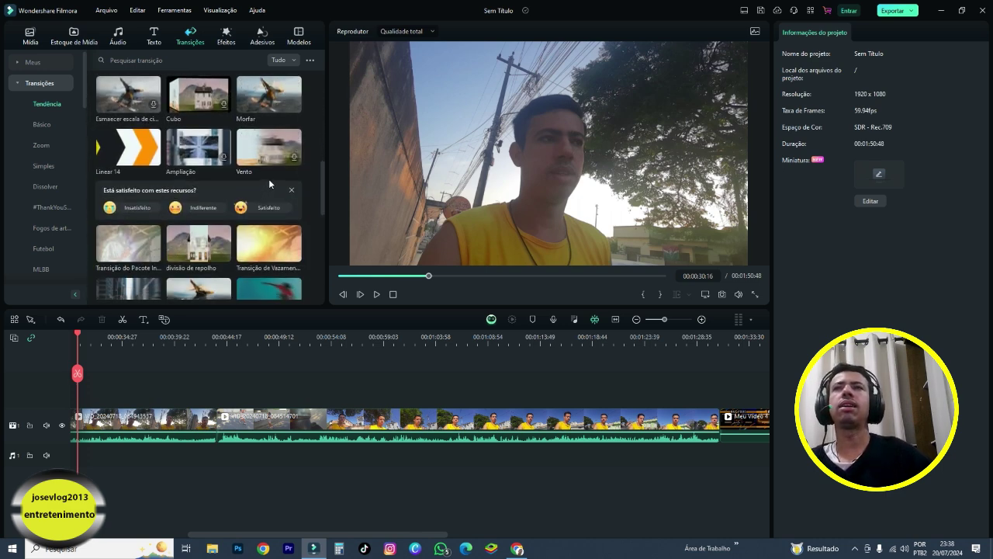
scroll(268, 177, up, 1)
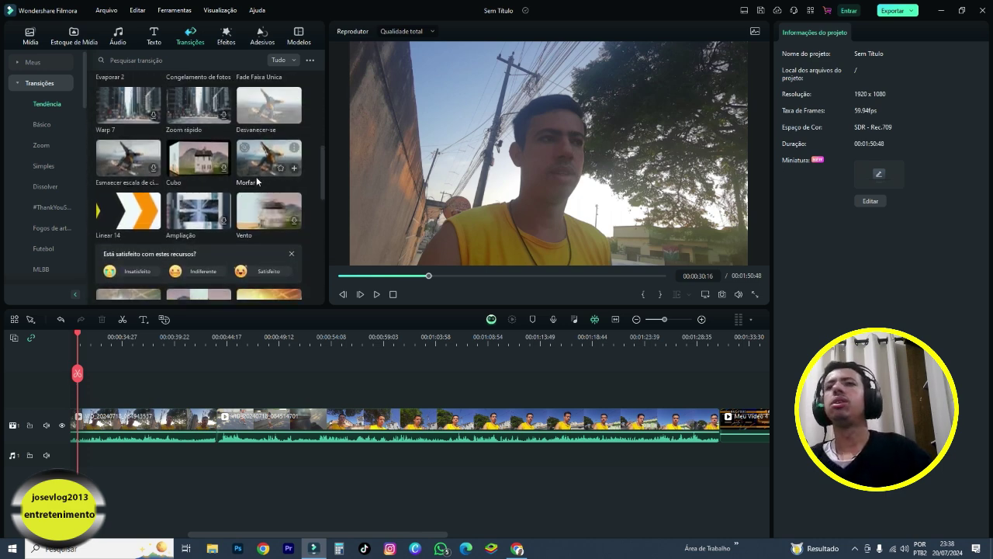
scroll(257, 181, up, 3)
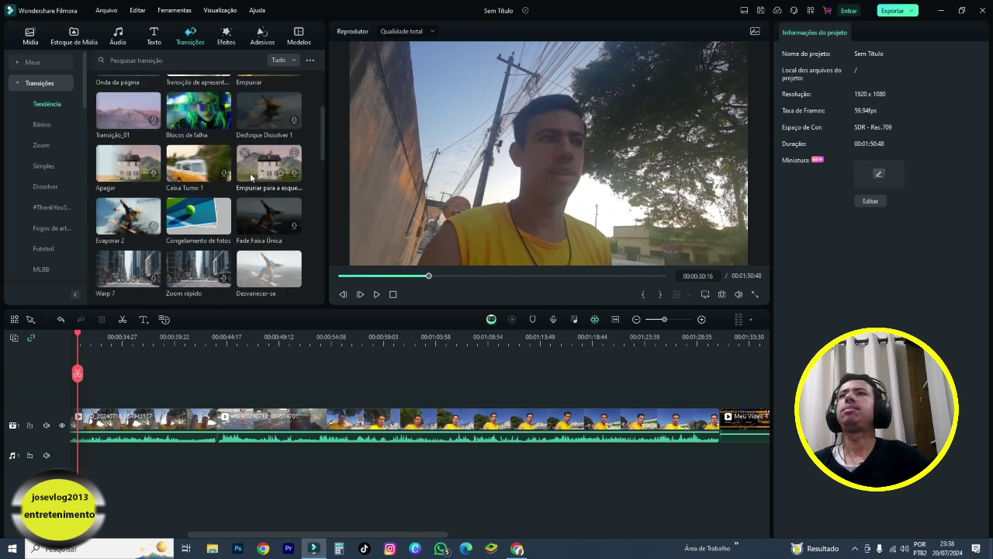
scroll(248, 177, up, 1)
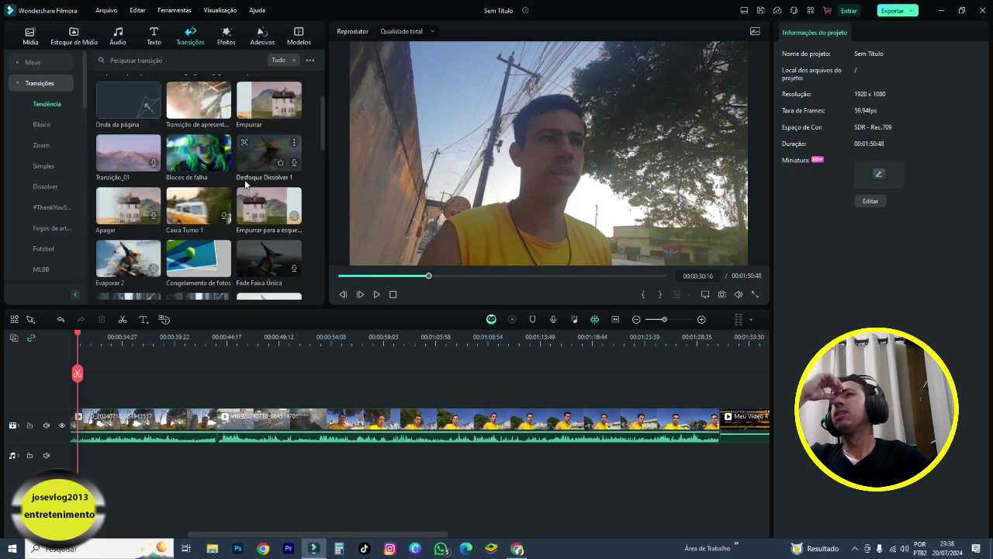
scroll(245, 183, up, 2)
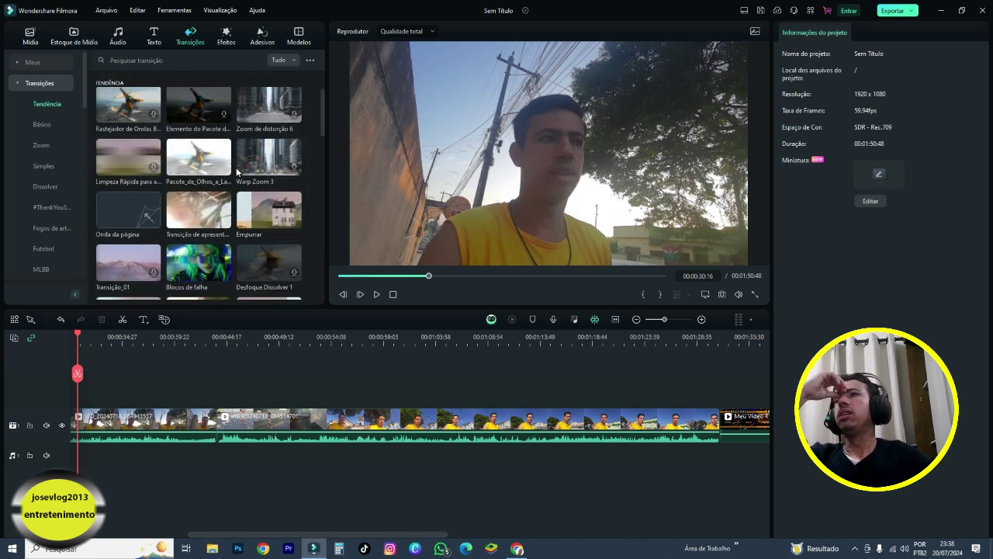
From the downloaded transitions, place the VFX explosion transition between the two vlog clips and Transição do Pacote d... between the second clip and the end screen
click(33, 64)
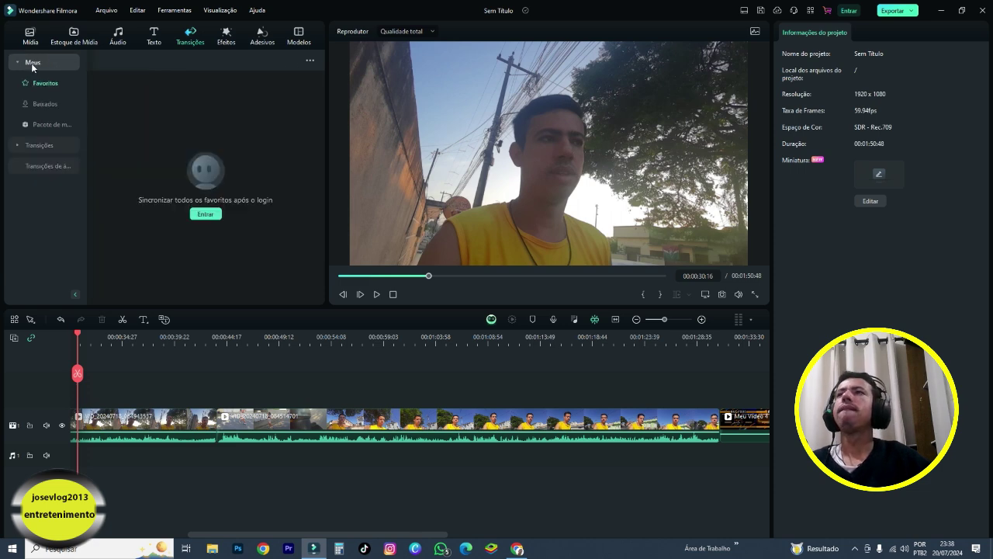
click(47, 105)
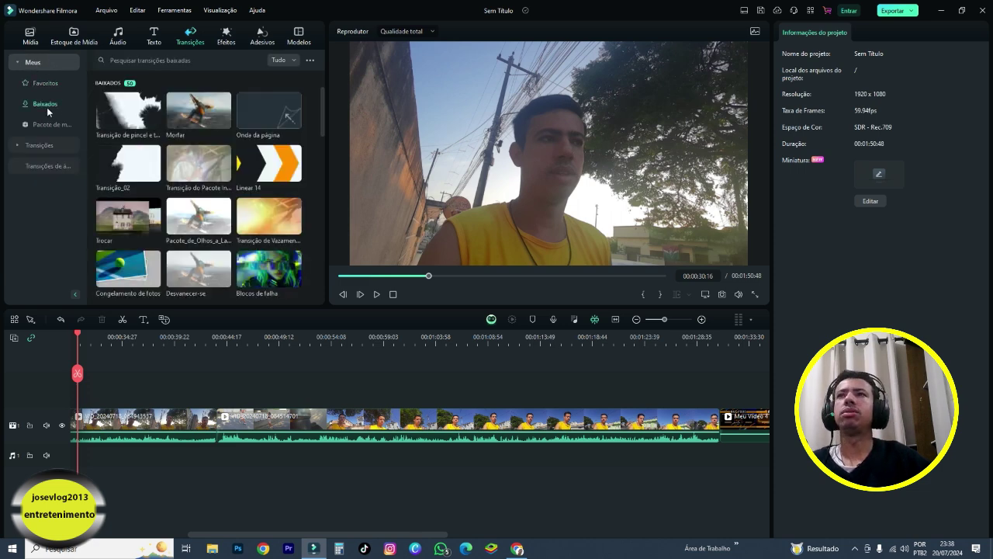
scroll(277, 178, down, 10)
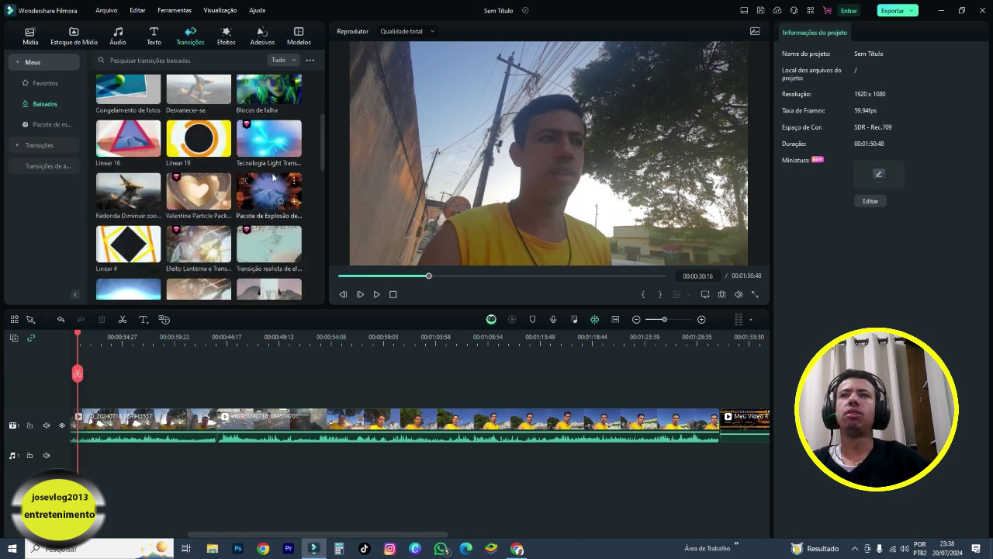
scroll(269, 178, down, 2)
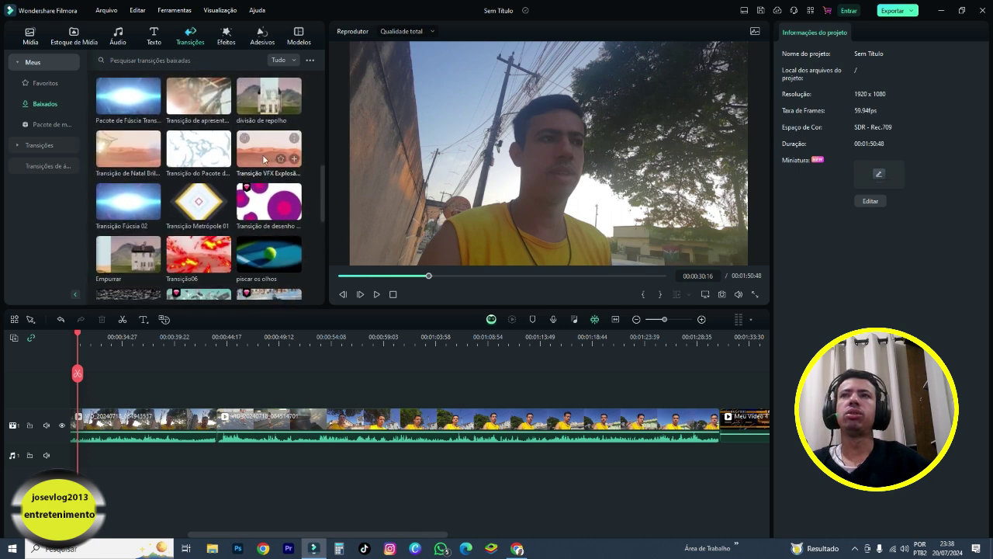
drag(266, 155, 217, 424)
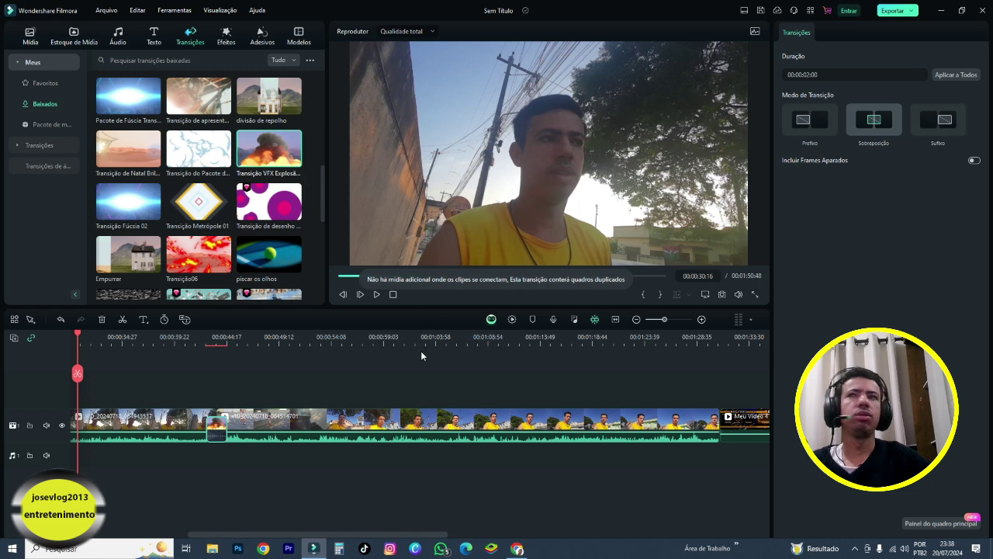
drag(202, 153, 720, 426)
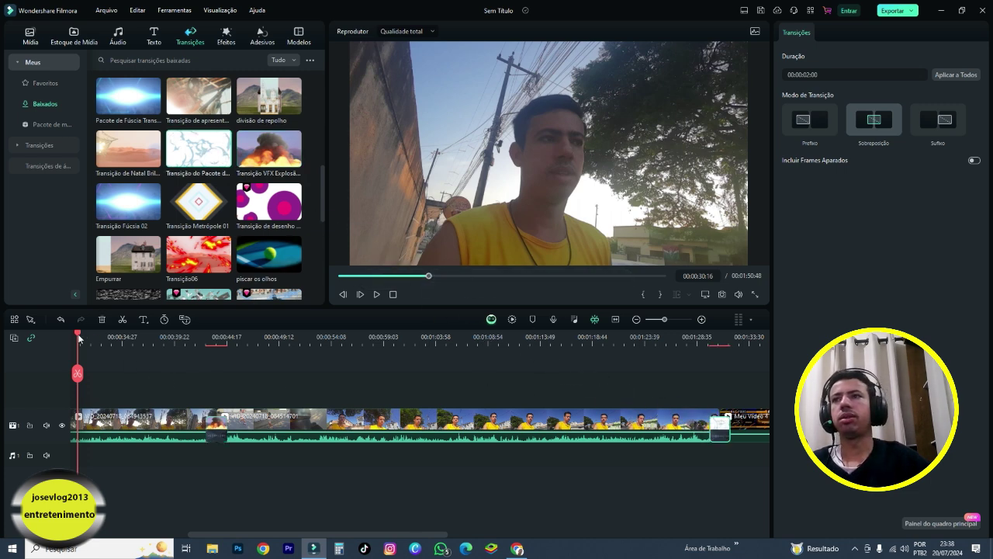
Play the sequence across the explosion transition between the two vlog clips to check it
drag(78, 339, 201, 353)
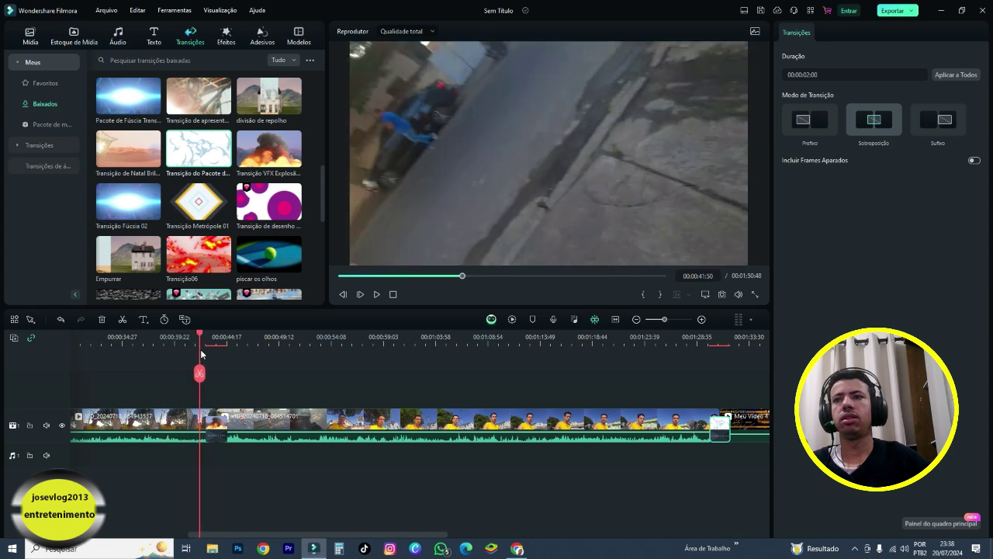
click(377, 294)
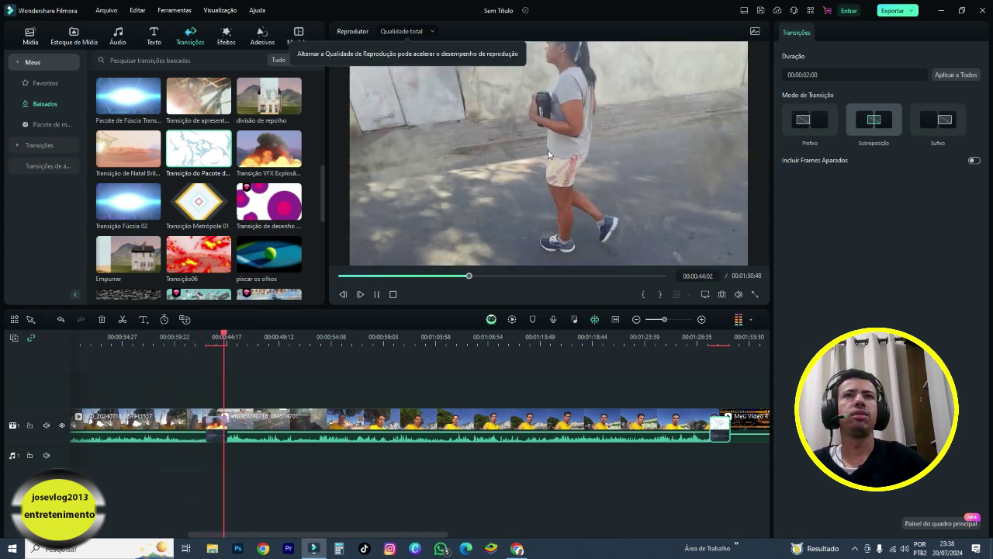
key(space)
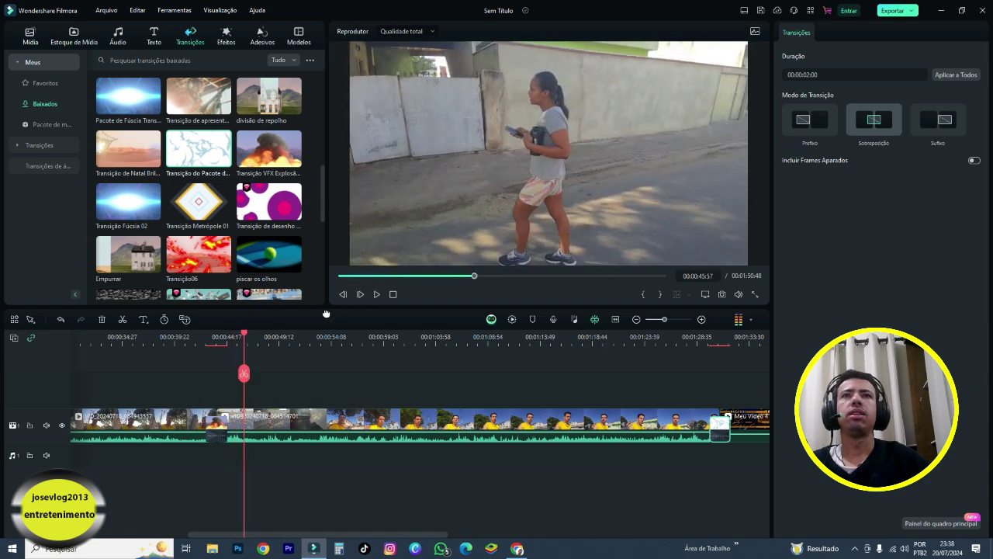
Play the sequence across the transition between the second clip and the end screen to check it
drag(245, 334, 704, 388)
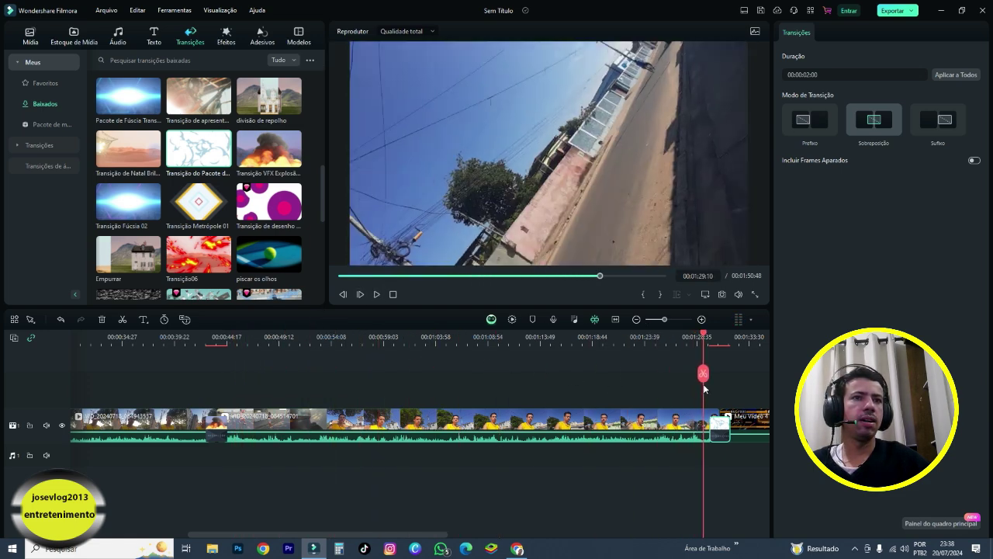
click(375, 295)
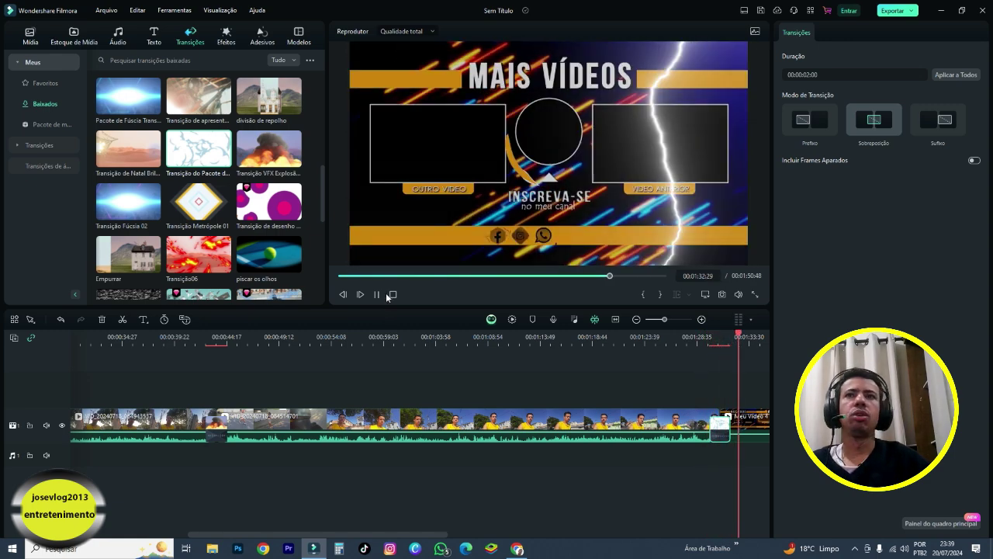
click(376, 295)
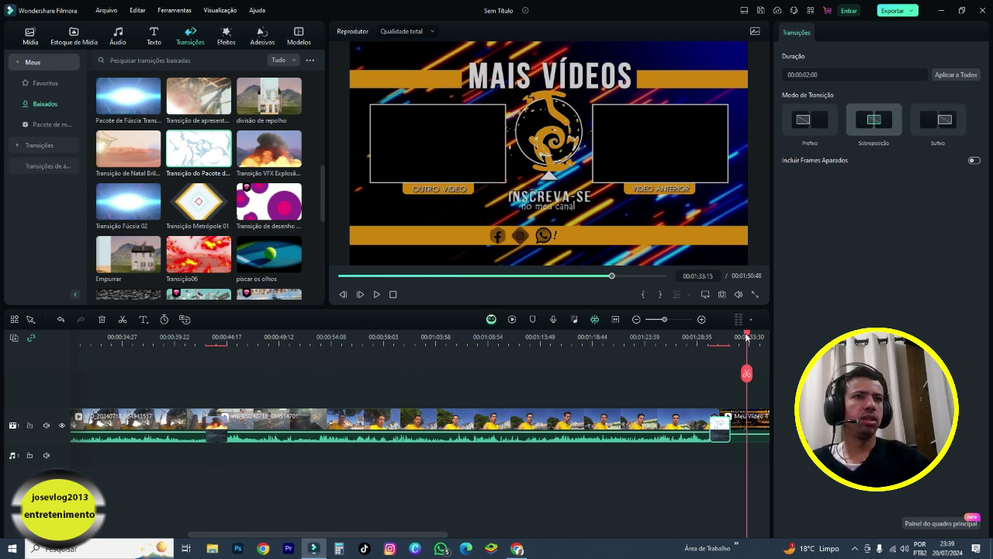
Return the playhead to the start of the timeline and select the first clip on the video track
drag(746, 336, 59, 338)
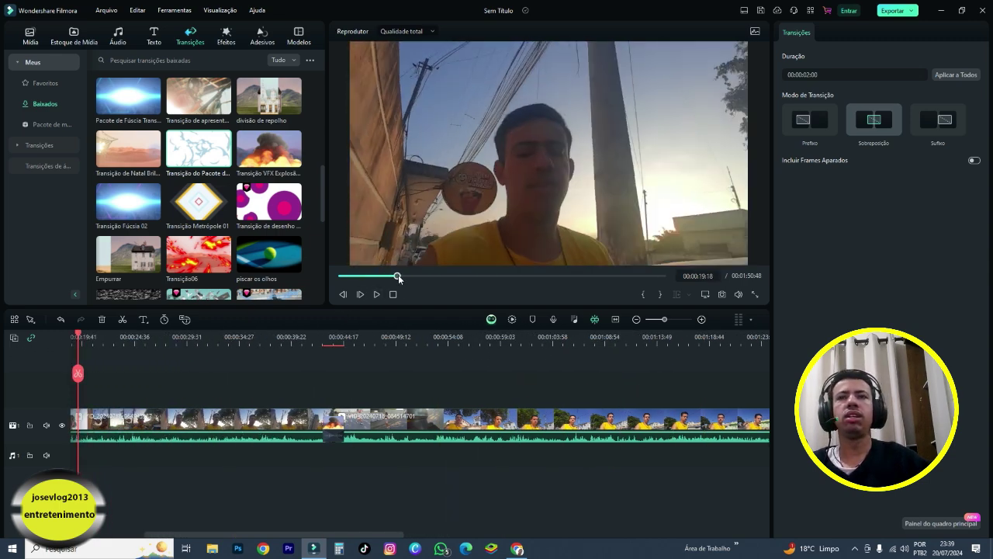
drag(398, 279, 314, 282)
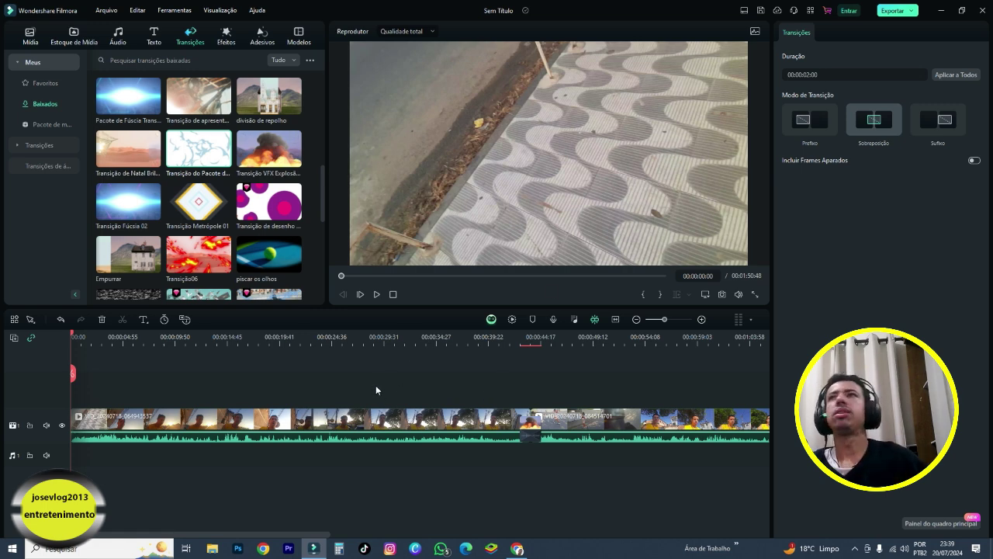
click(26, 38)
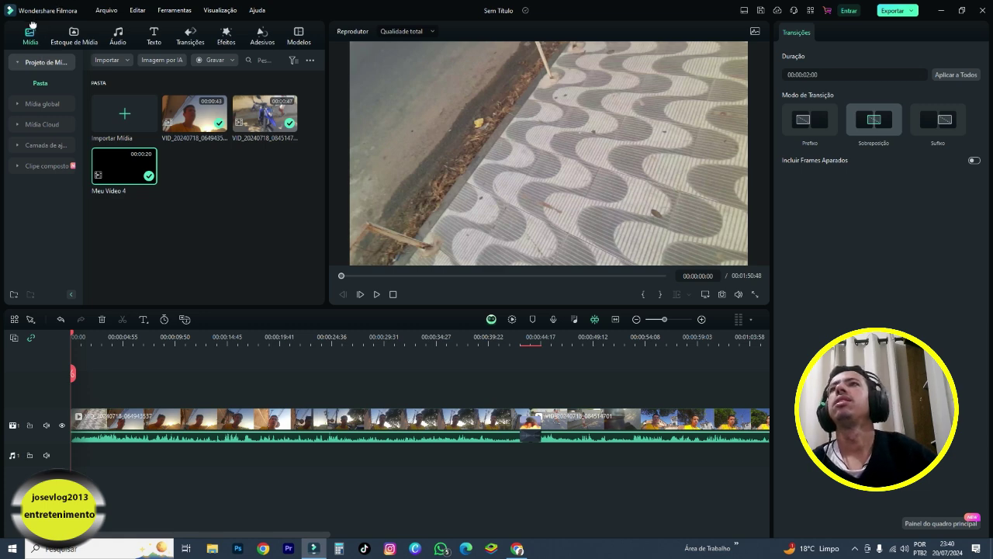
click(361, 431)
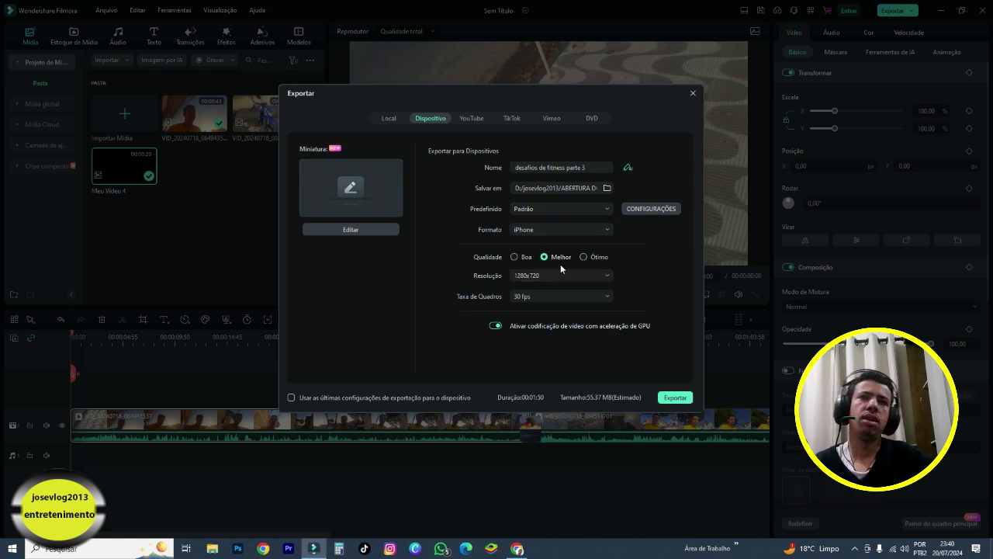
Set the quality of the iPhone device export to Ótimo
click(582, 257)
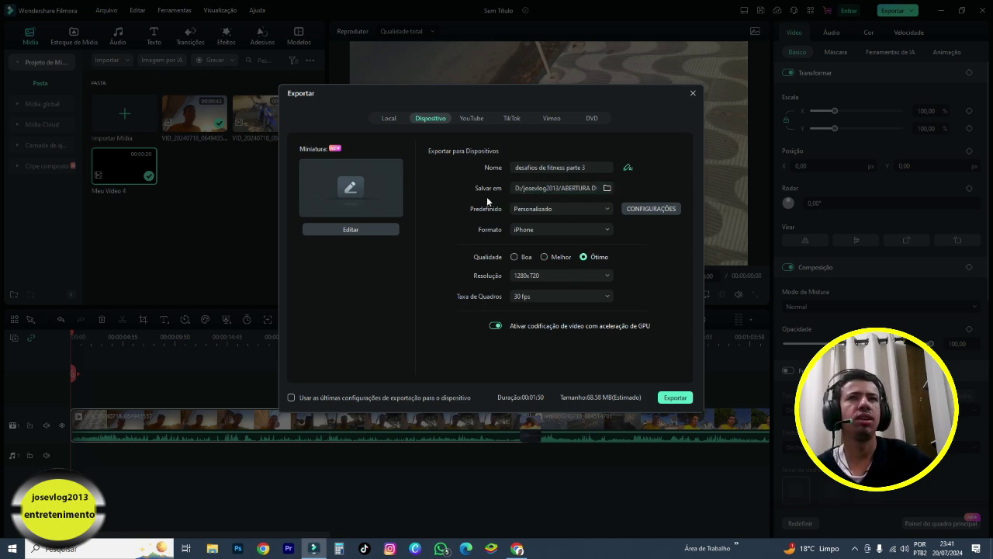
click(607, 188)
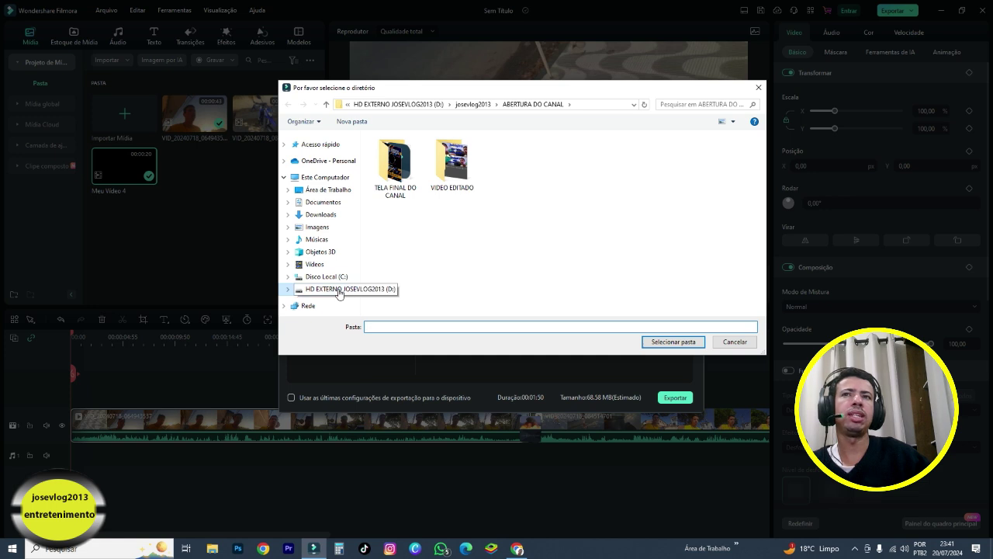
click(339, 292)
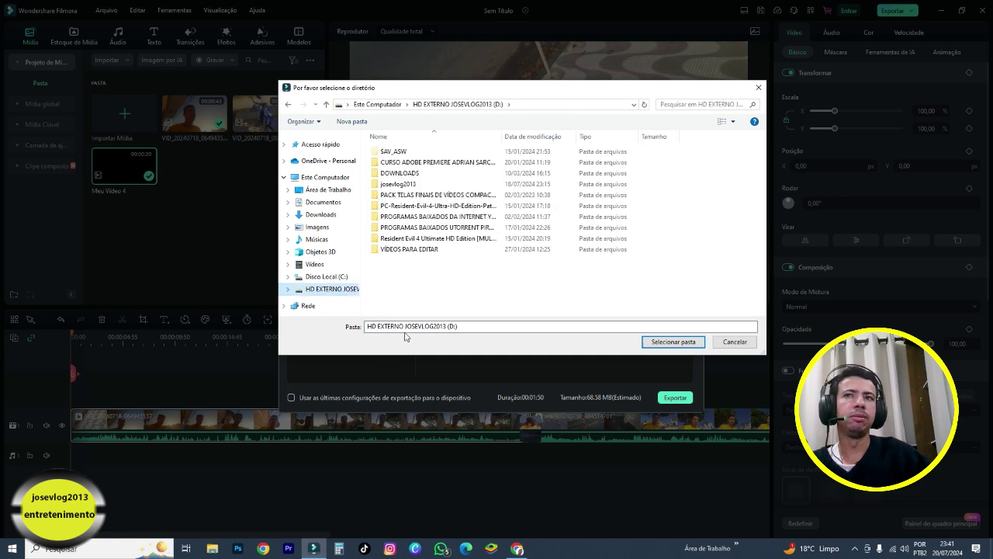
click(418, 186)
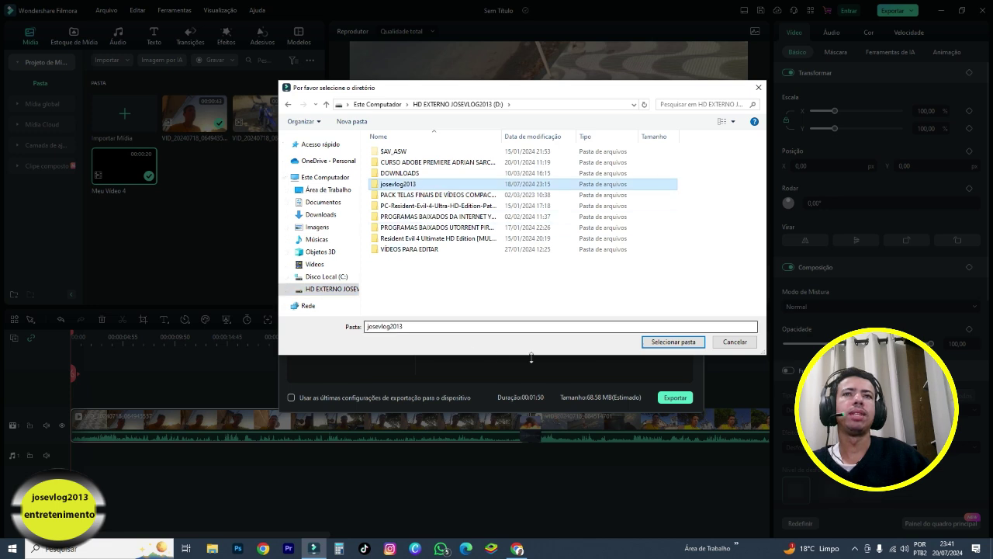
click(724, 346)
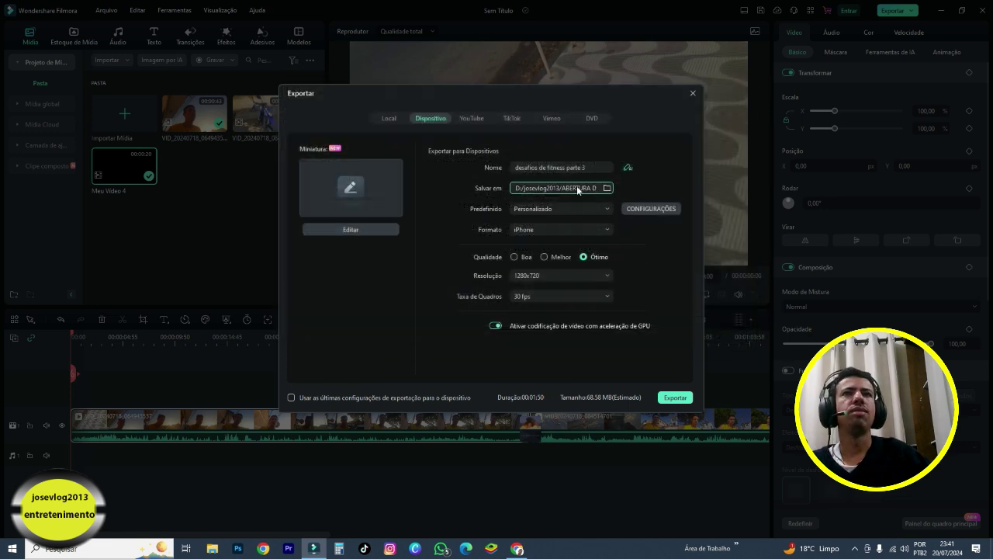
Open the file name of the device export for editing
click(588, 168)
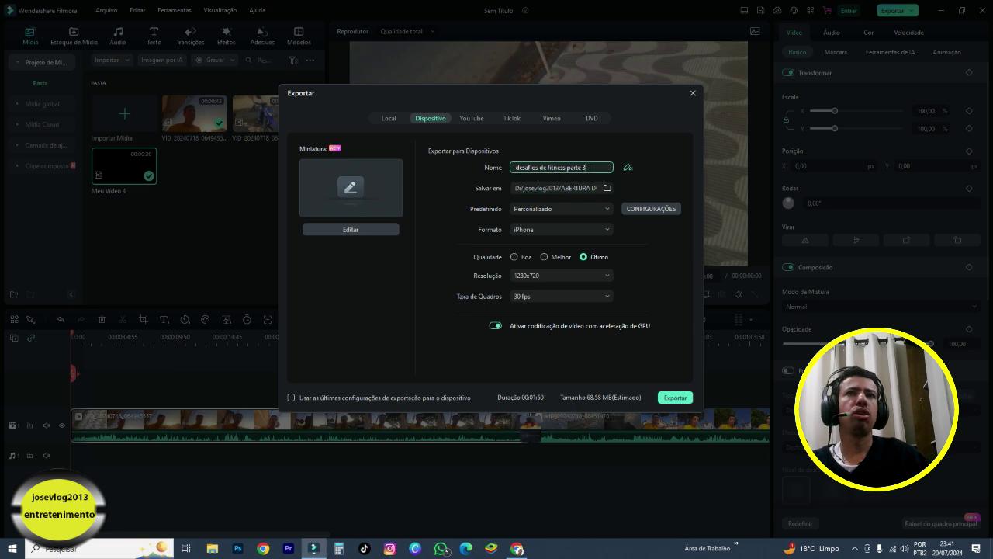
triple_click(587, 168)
click(589, 168)
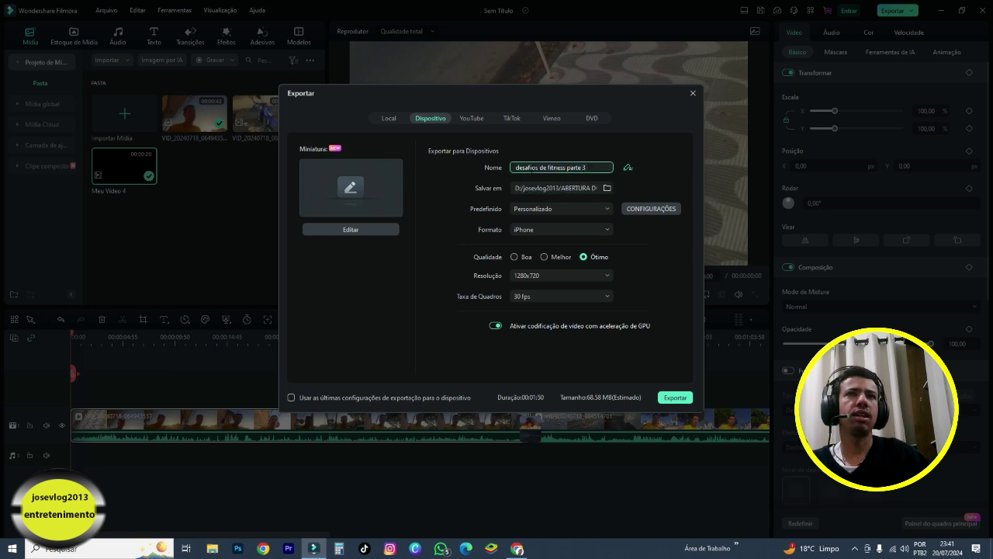